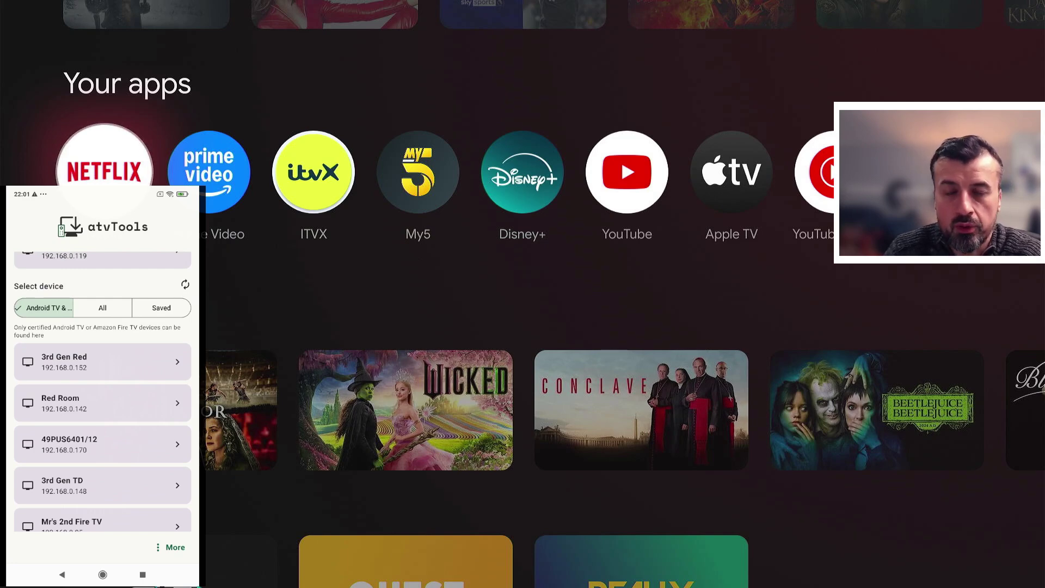
# Review the discovered devices and the extra options, and compare the list of all devices with the Android TV list.
pyautogui.scroll(-3, 103, 381)
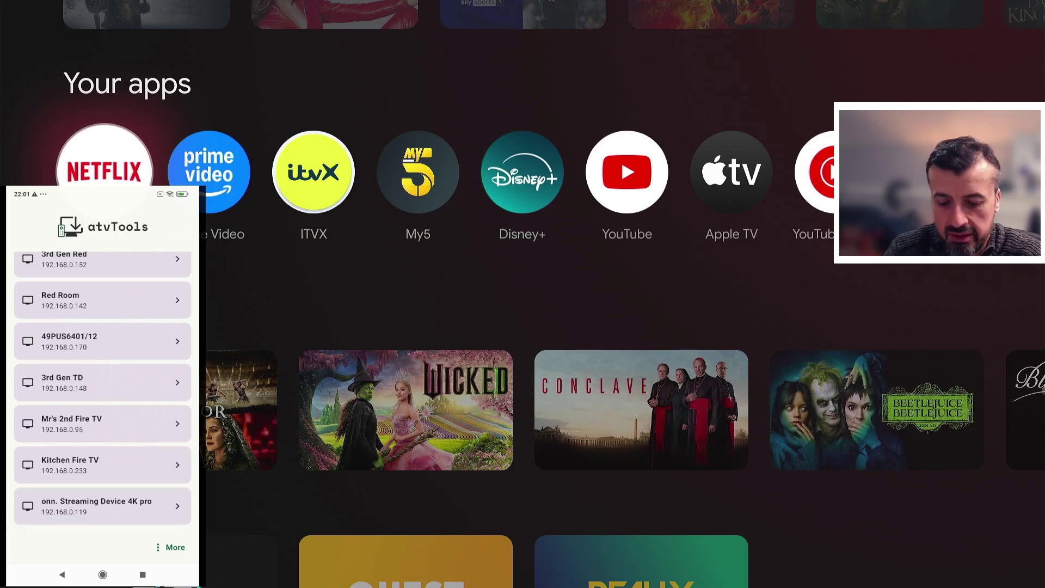
pyautogui.click(170, 547)
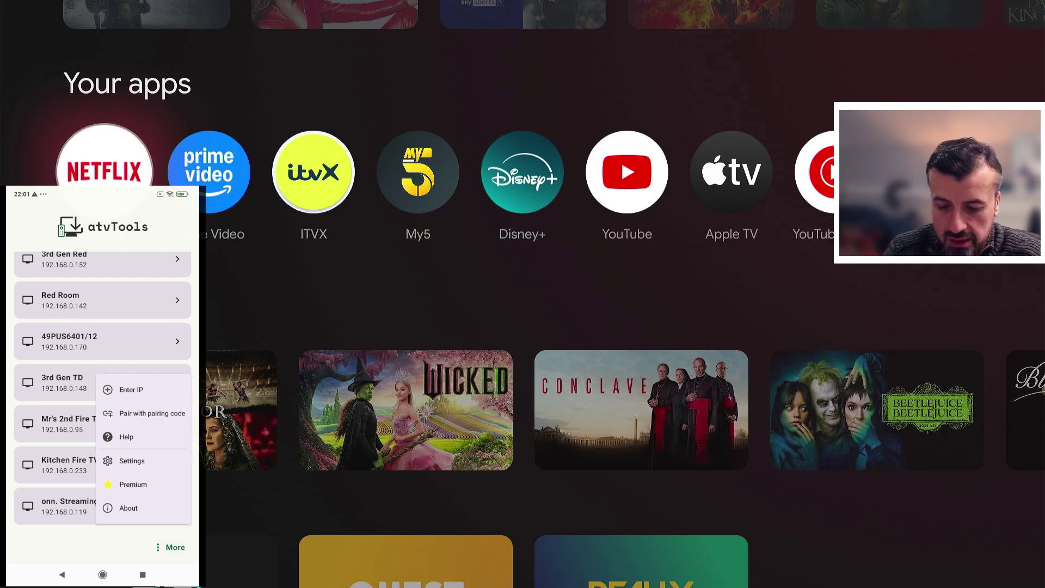
pyautogui.press('Escape')
pyautogui.scroll(3, 102, 381)
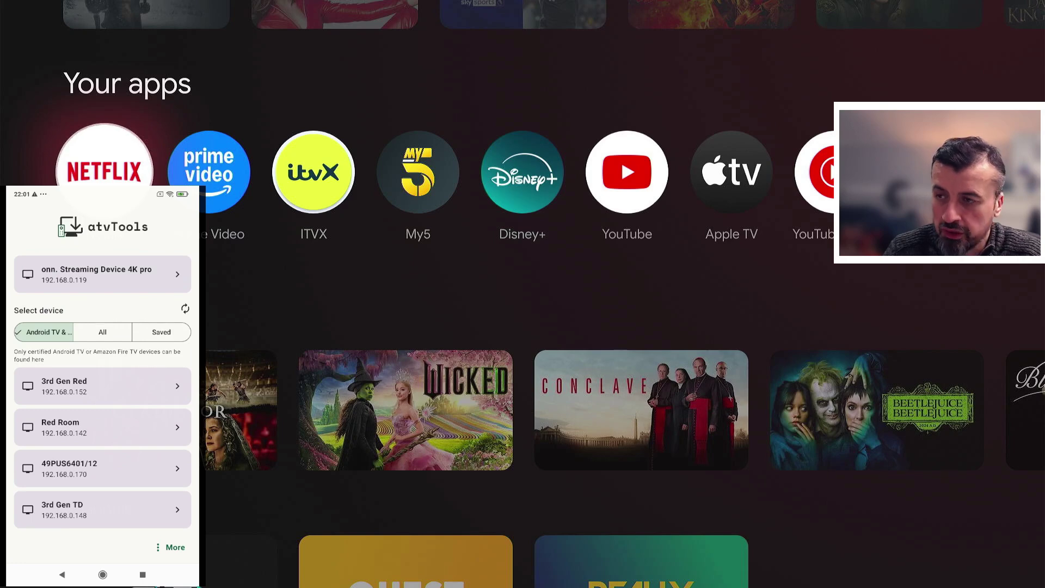
pyautogui.click(103, 355)
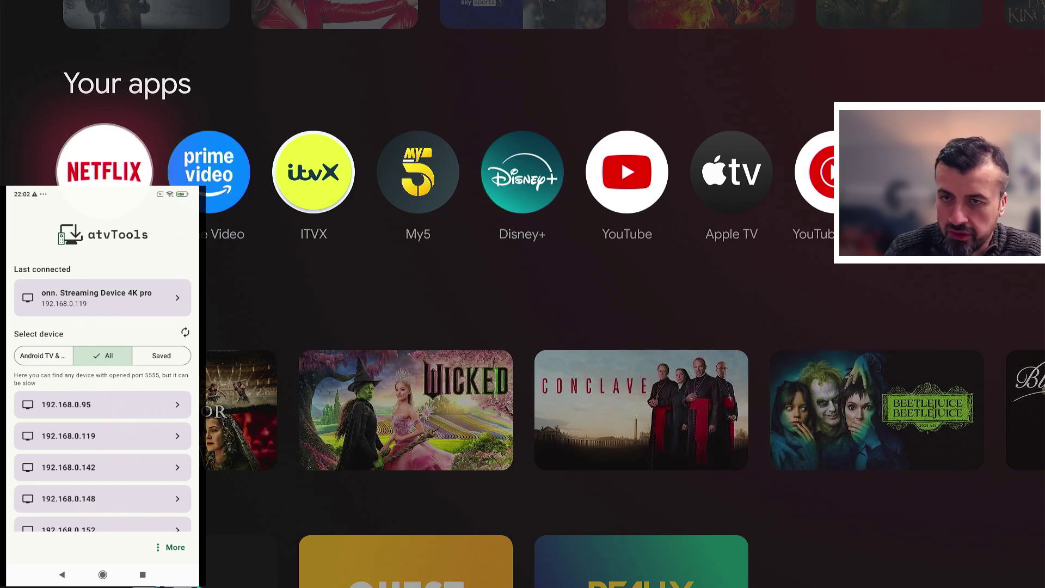
pyautogui.click(43, 356)
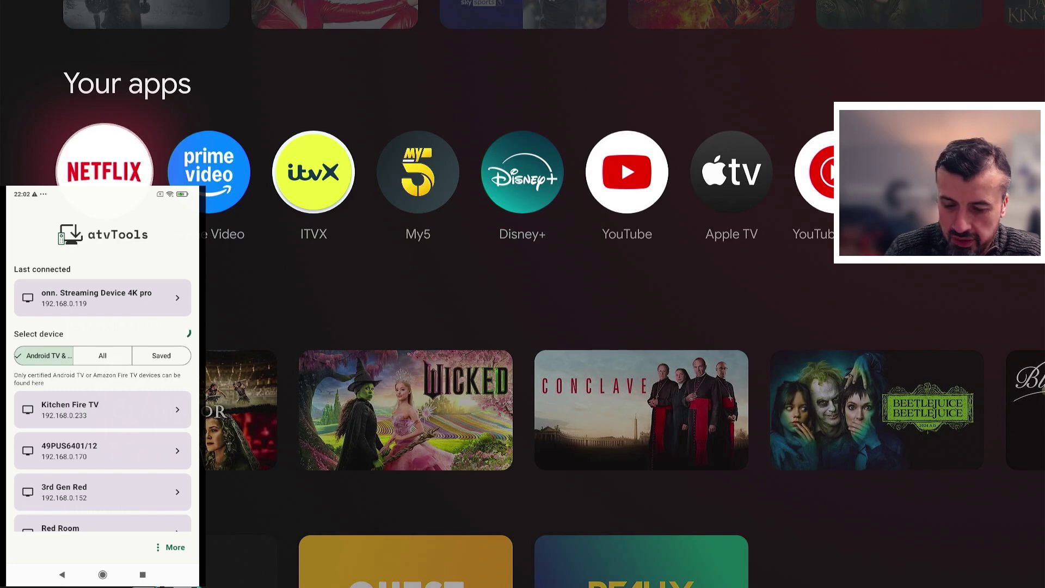
# Connect to the onn. Streaming Device 4K pro from the list of discovered devices.
pyautogui.scroll(-2, 102, 422)
pyautogui.scroll(-2, 102, 381)
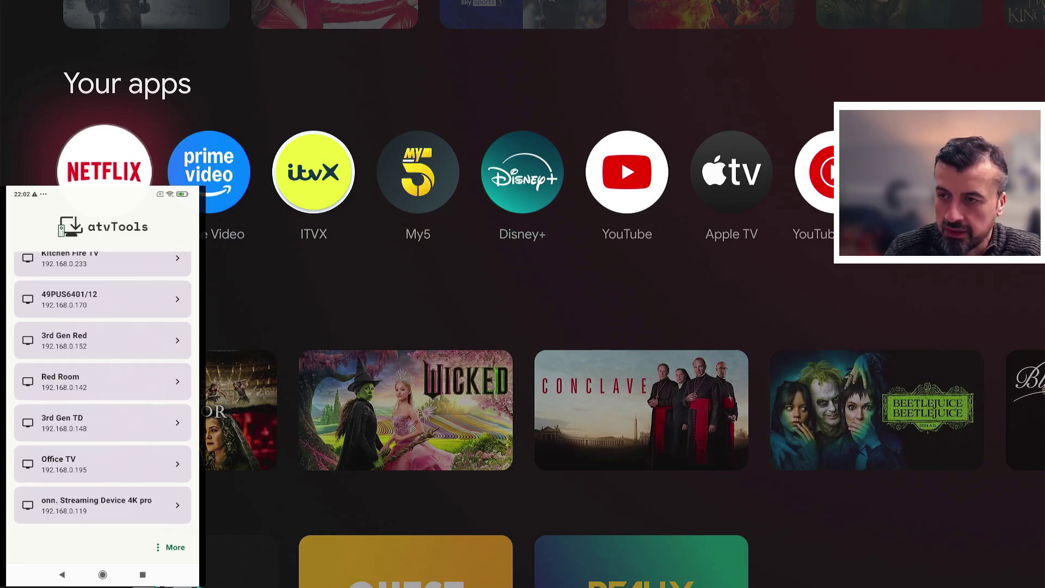
pyautogui.click(102, 506)
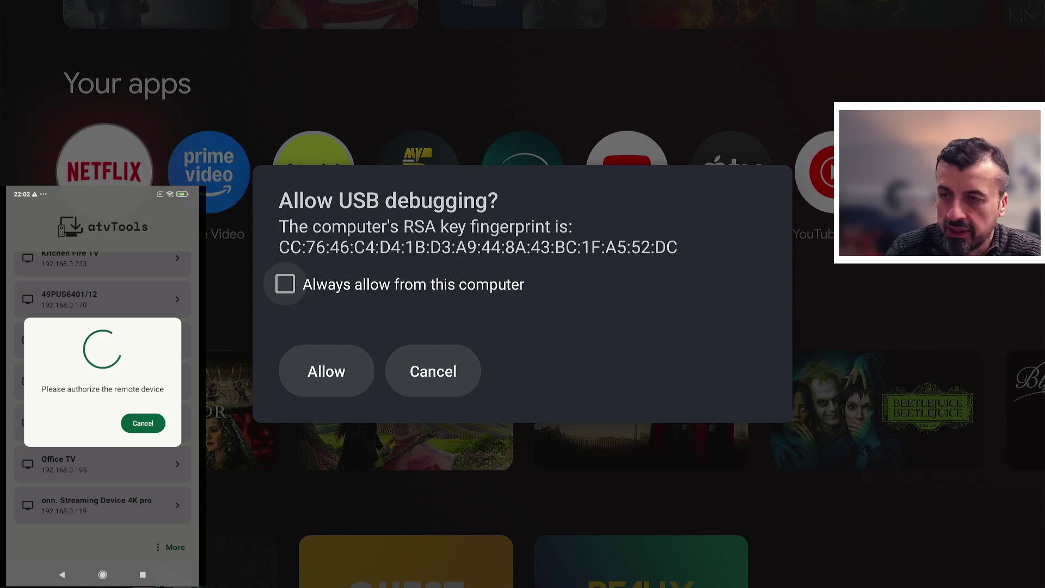
# Authorize USB debugging on the TV, always allowing it from this computer.
pyautogui.press('Return')
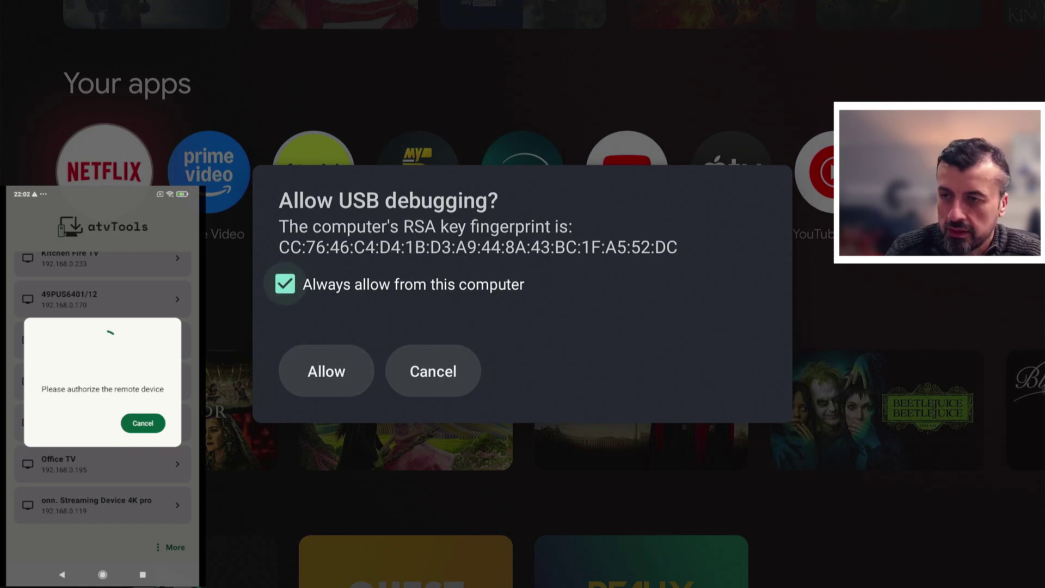
pyautogui.press('Down')
pyautogui.press('Left')
pyautogui.press('Return')
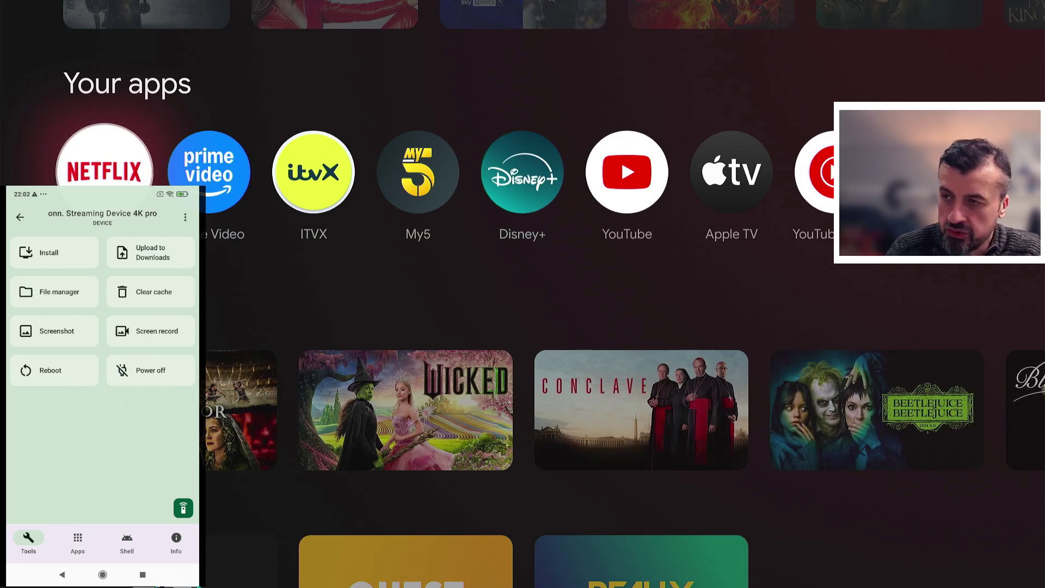
# Start an app install for the streaming device, and switch to the phone's browser to open the techdoctoruk.com Downloads page.
pyautogui.click(54, 252)
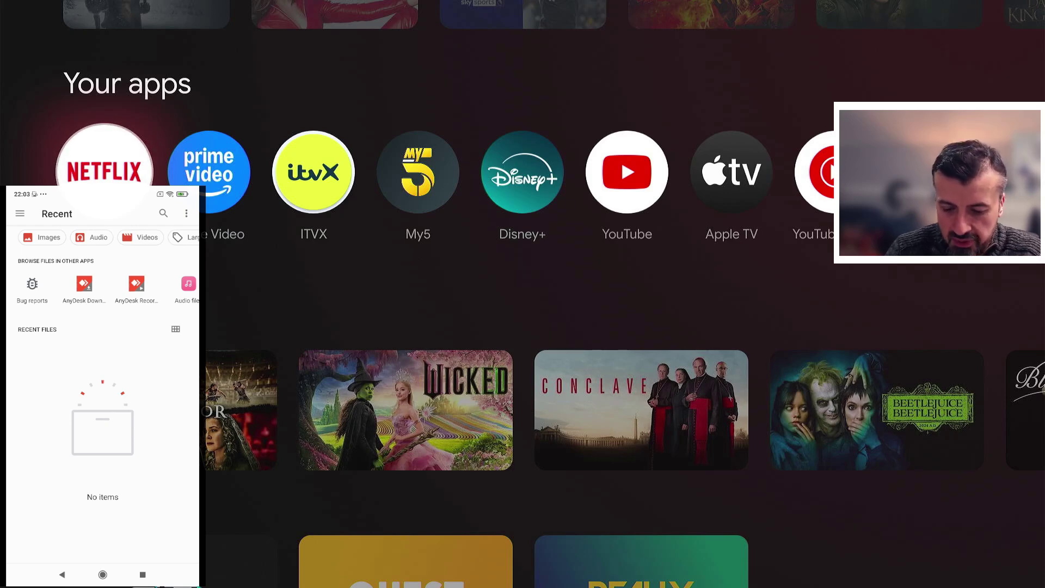
pyautogui.click(102, 574)
pyautogui.click(103, 546)
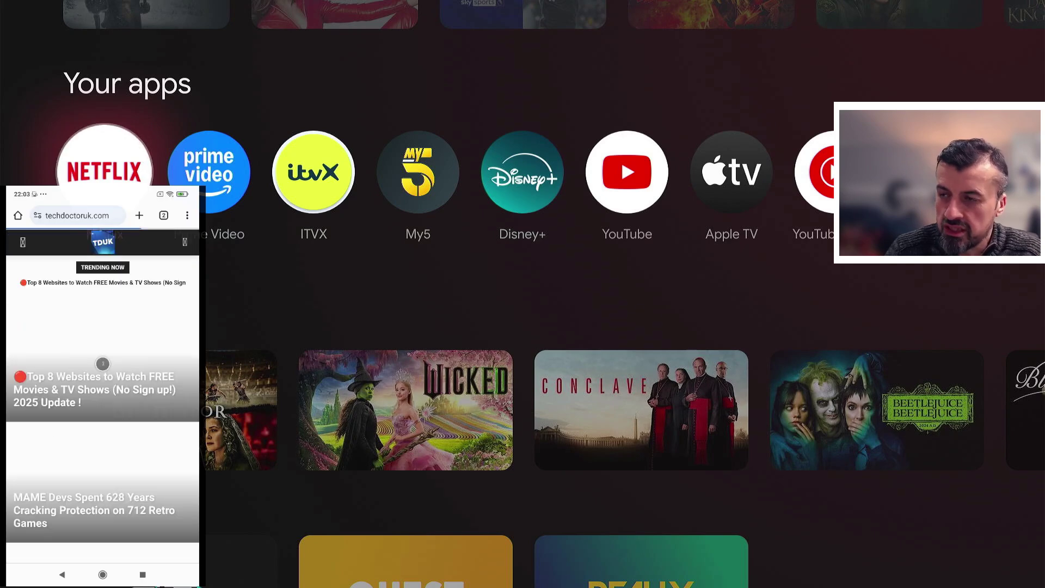
pyautogui.click(22, 241)
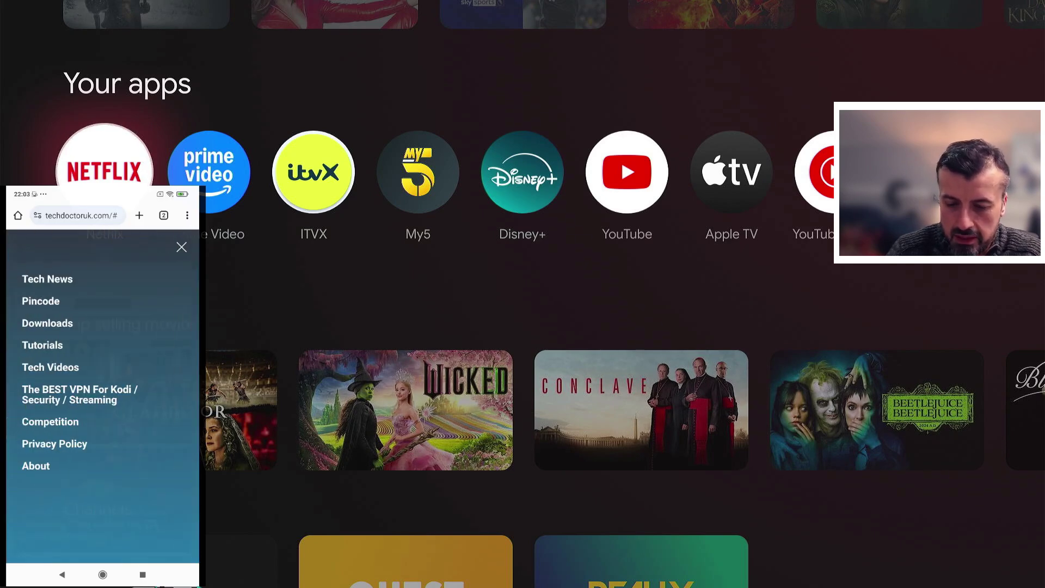
pyautogui.click(47, 323)
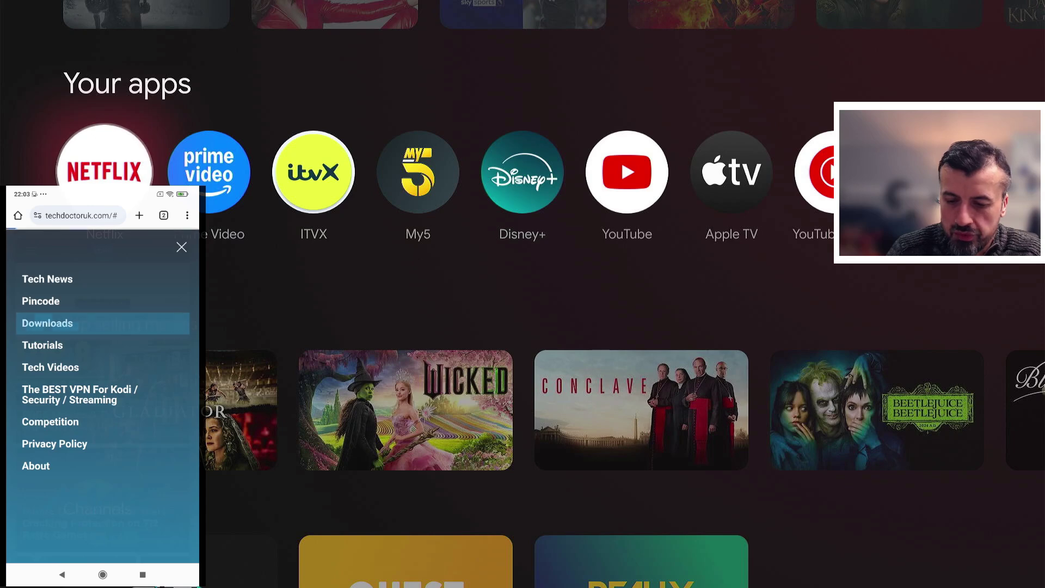
# Open the Remote ADB download page and download Remote-ADBShell_1.7.2.apk despite the harmful file warning.
pyautogui.scroll(-4, 103, 381)
pyautogui.scroll(-10, 103, 420)
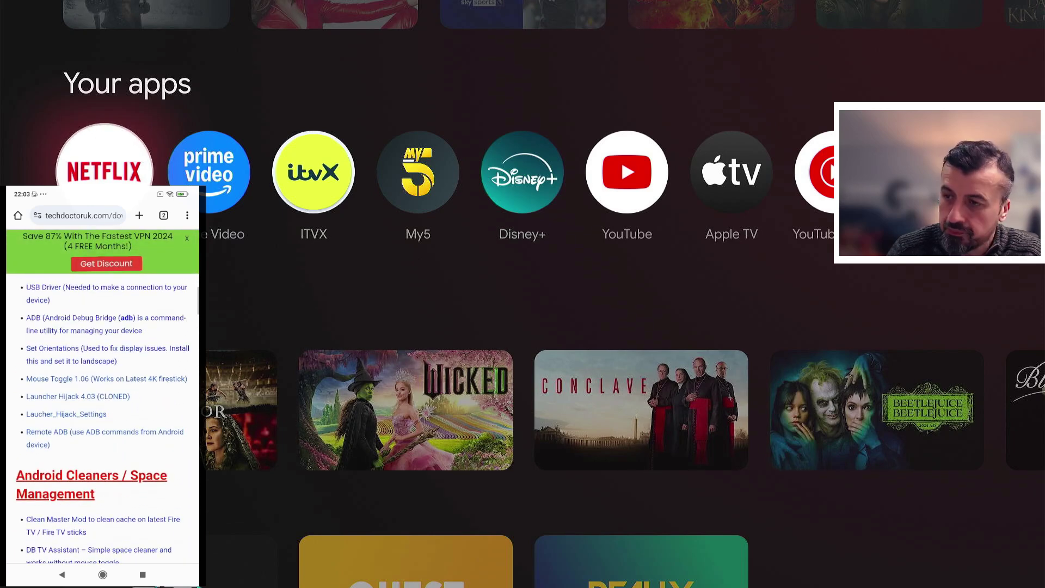
pyautogui.click(103, 433)
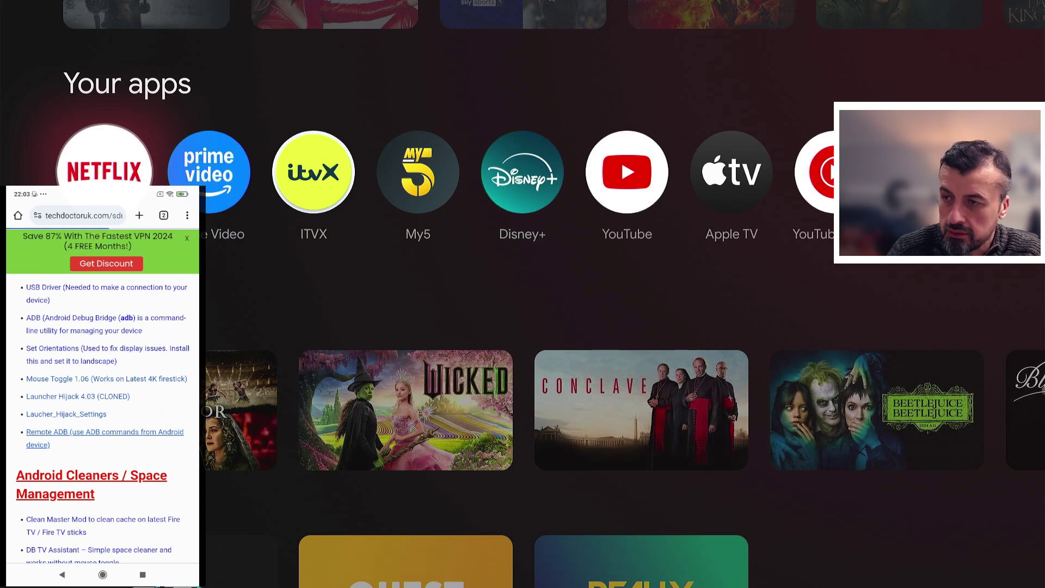
pyautogui.scroll(-2, 103, 408)
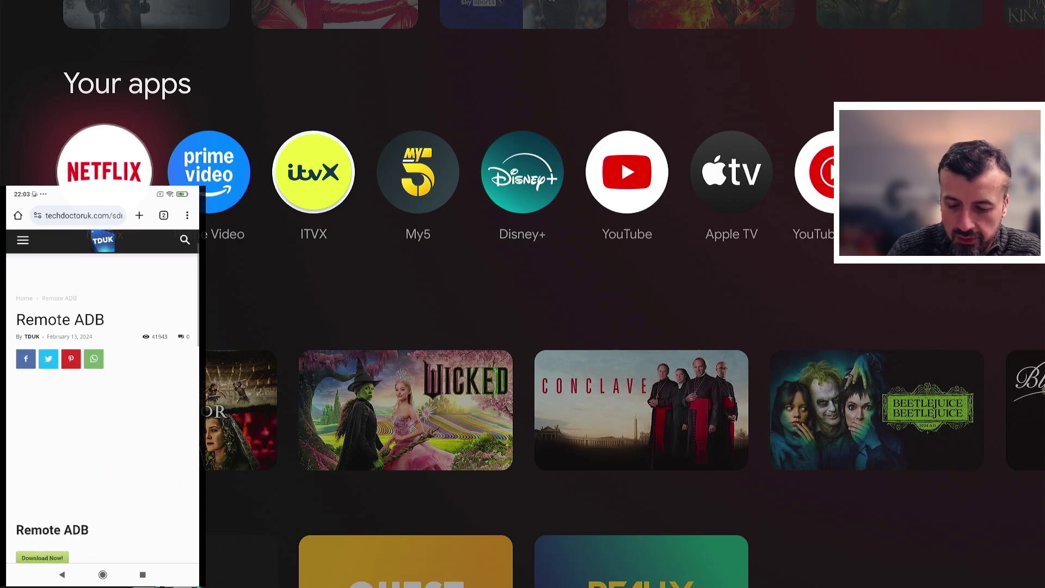
pyautogui.click(42, 472)
pyautogui.click(42, 472)
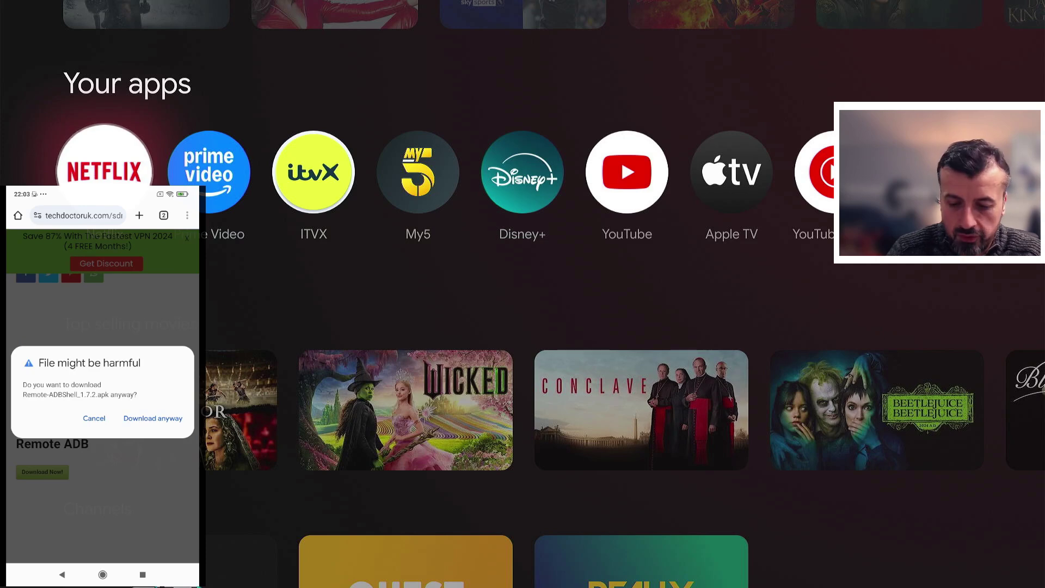
pyautogui.click(153, 418)
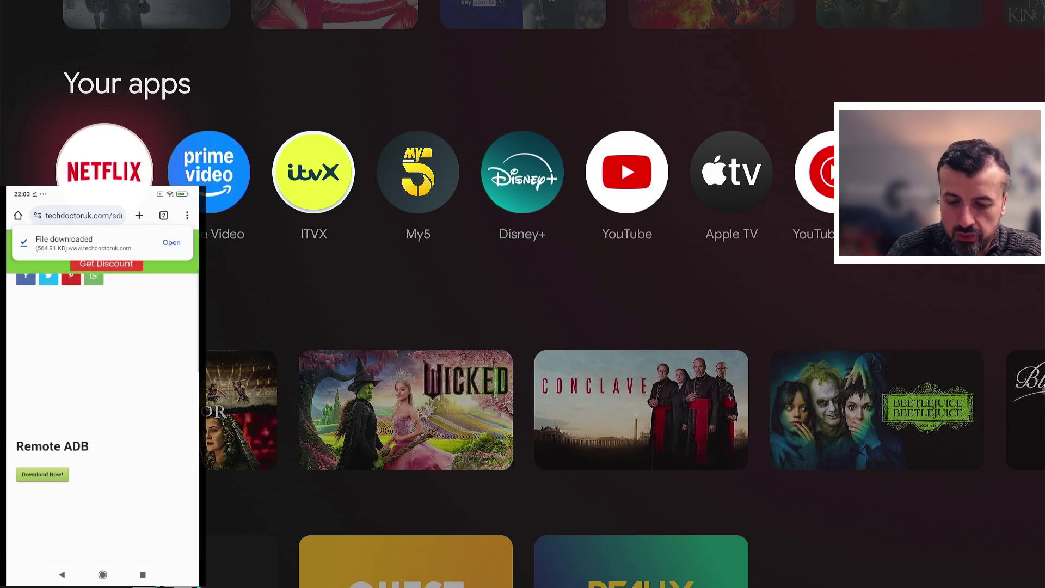
# Return to the atvTools file picker and install Remote-ADBShell_1.7.2.apk on the streaming device.
pyautogui.click(142, 575)
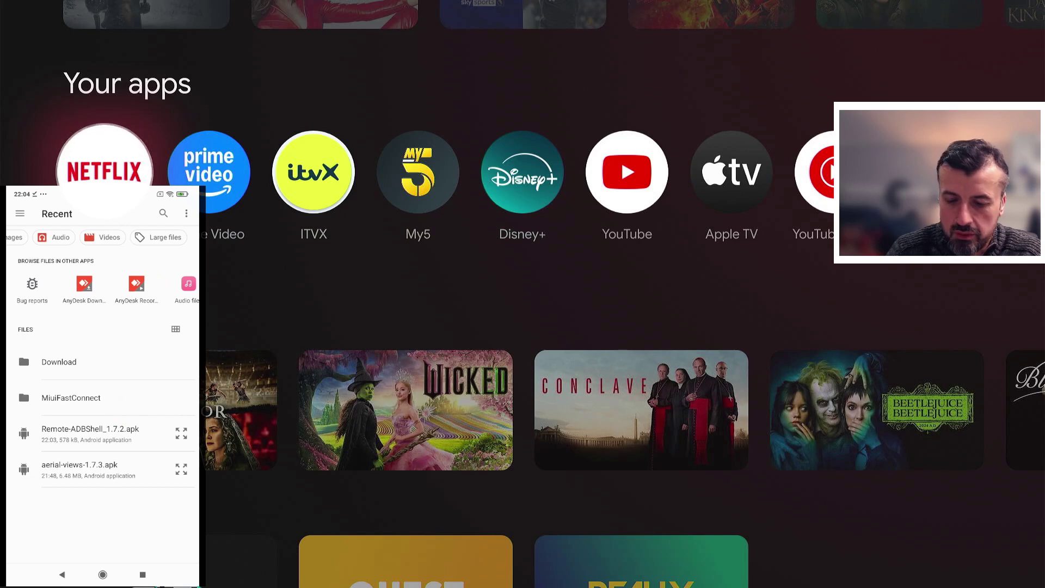
pyautogui.click(90, 434)
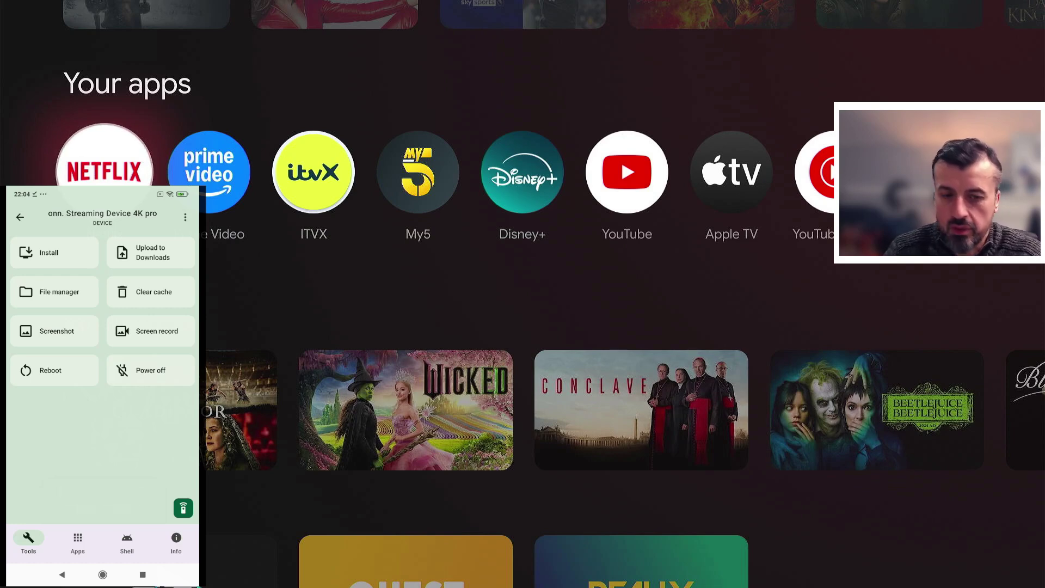
# Look through the Your apps row on the TV home screen for the sideloaded app.
pyautogui.press('Right')
pyautogui.press('Right')
pyautogui.press('Right')
pyautogui.press('Right')
pyautogui.press('Right')
pyautogui.press('Right')
pyautogui.press('Right')
pyautogui.press('Right')
pyautogui.press('Right')
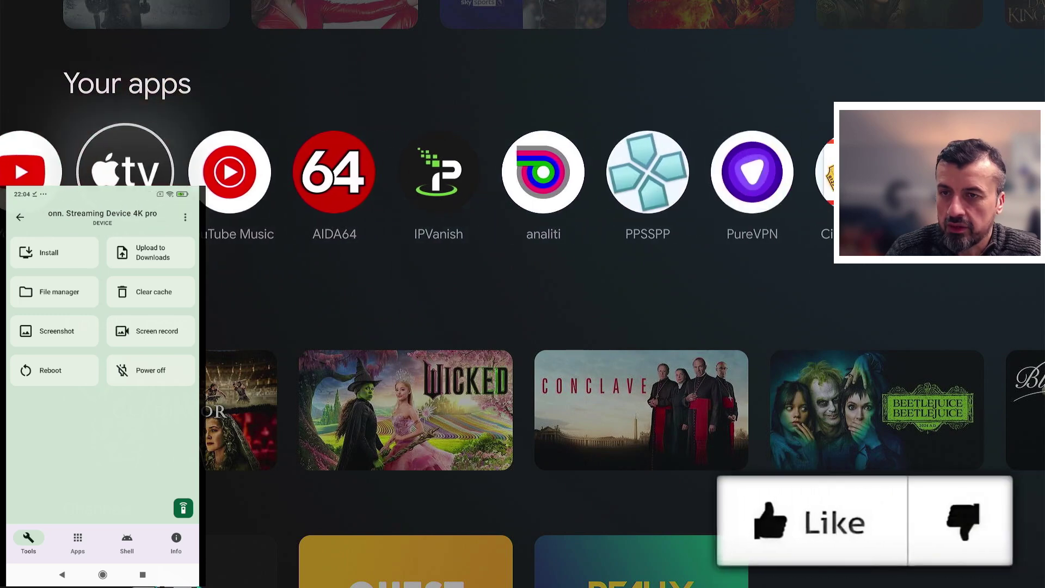
pyautogui.press('Right')
pyautogui.press('Right')
pyautogui.press('Right')
pyautogui.press('Right')
pyautogui.press('Right')
pyautogui.press('Right')
pyautogui.press('Right')
pyautogui.press('Right')
pyautogui.press('Right')
pyautogui.press('Right')
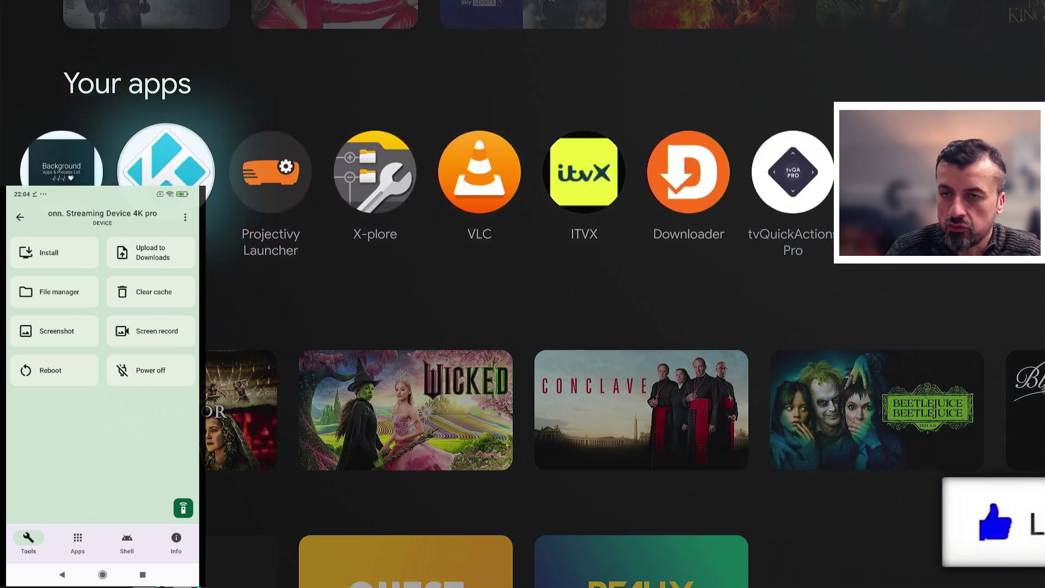
pyautogui.press('Right')
pyautogui.press('Right')
pyautogui.press('Right')
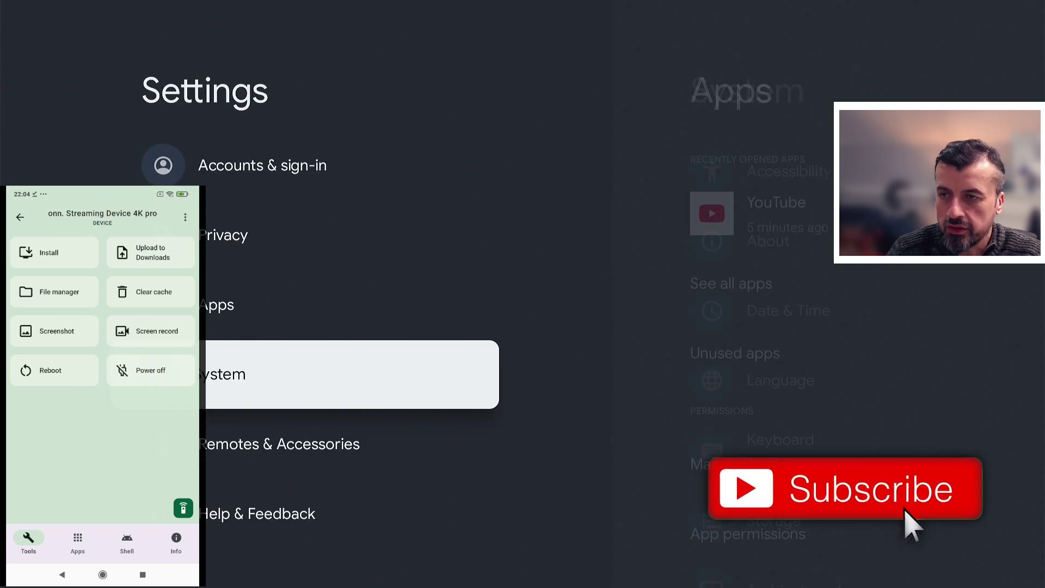
# Check the details of Remote ADB Shell in the TV's full list of installed apps, and return to the list.
pyautogui.press('Up')
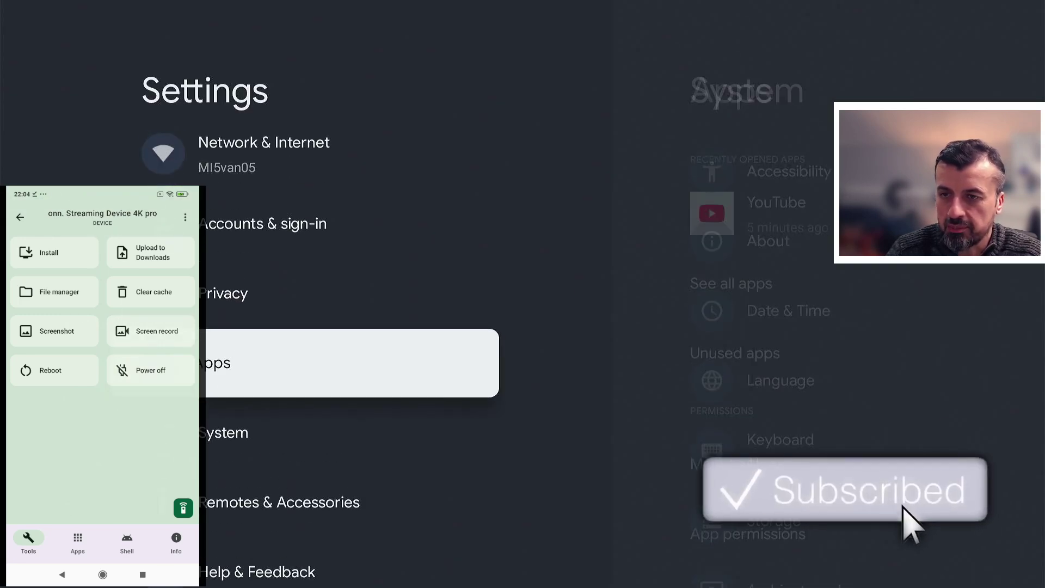
pyautogui.press('Return')
pyautogui.press('Down')
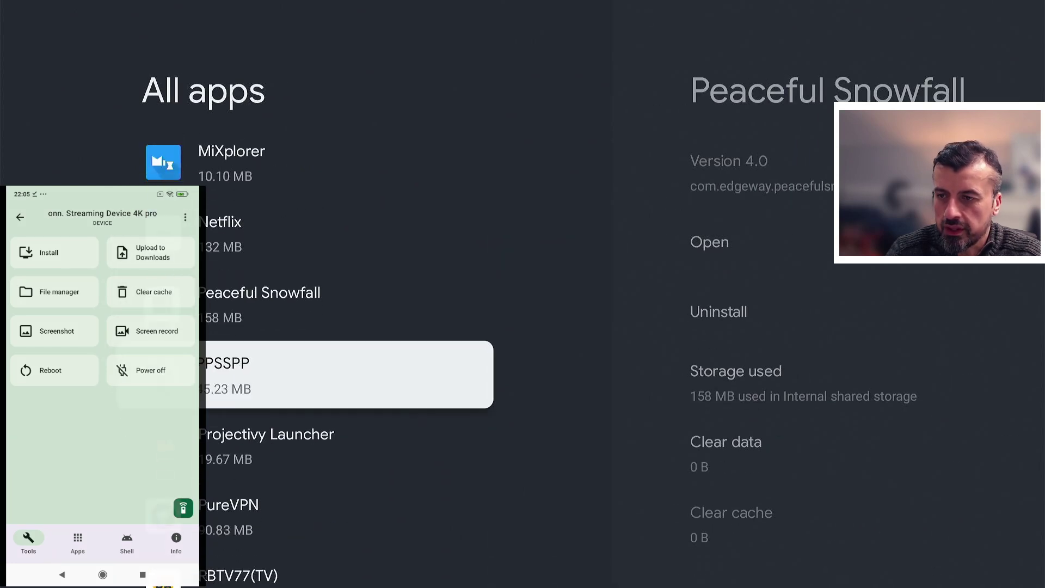
pyautogui.press('Down')
pyautogui.press('Down')
pyautogui.press('Down')
pyautogui.press('Down')
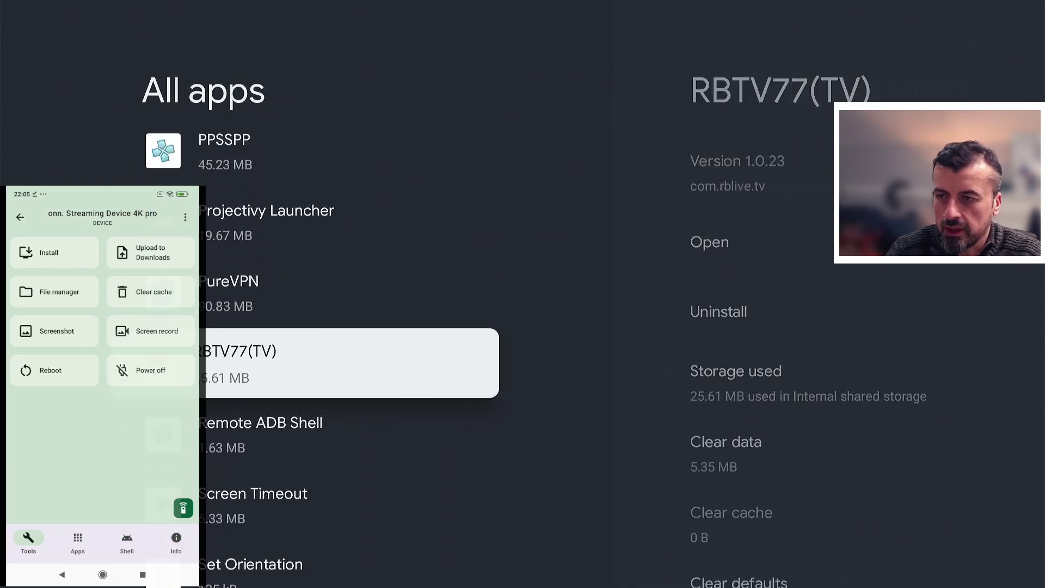
pyautogui.press('Return')
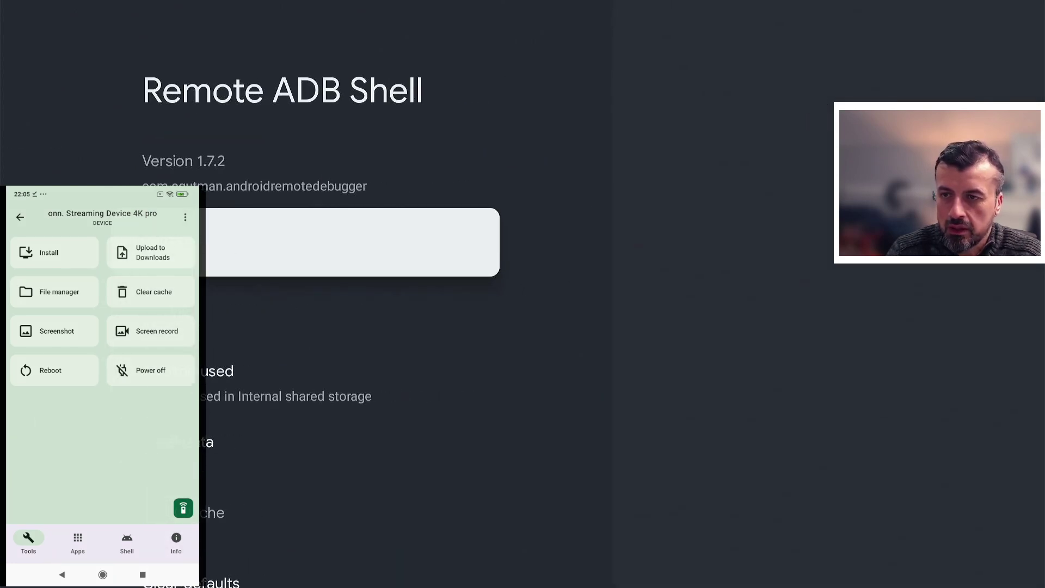
pyautogui.press('Escape')
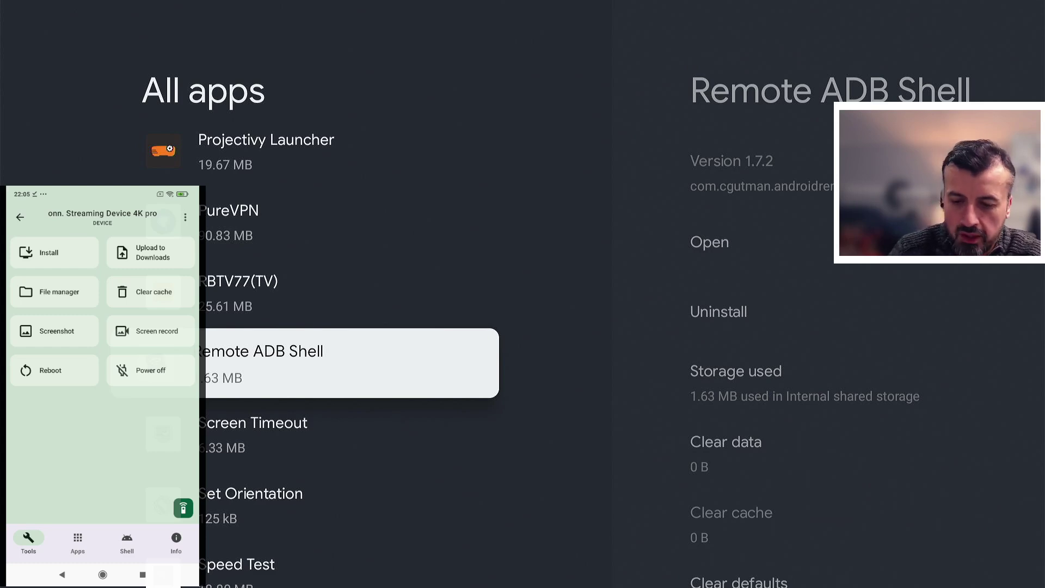
# Allow atvTools to access photos and media, and upload aerial-views-1.7.3.apk to the streaming device's Downloads folder.
pyautogui.click(151, 252)
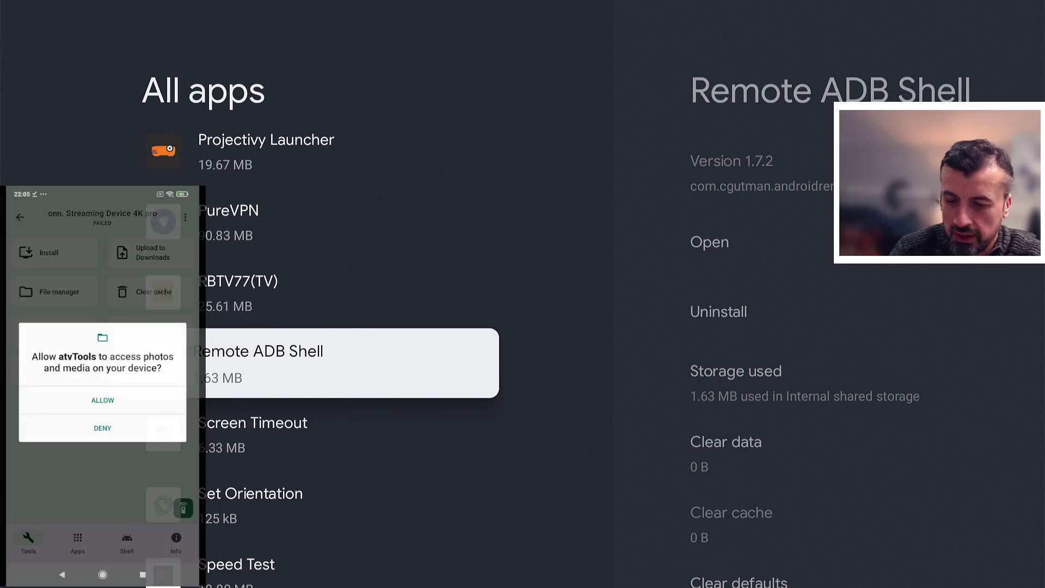
pyautogui.click(103, 400)
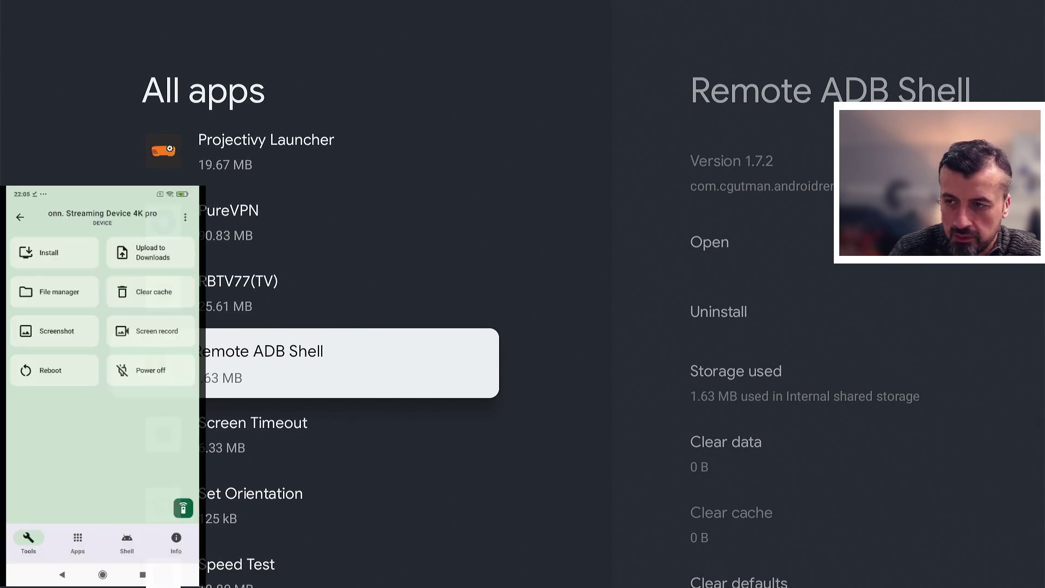
pyautogui.click(151, 252)
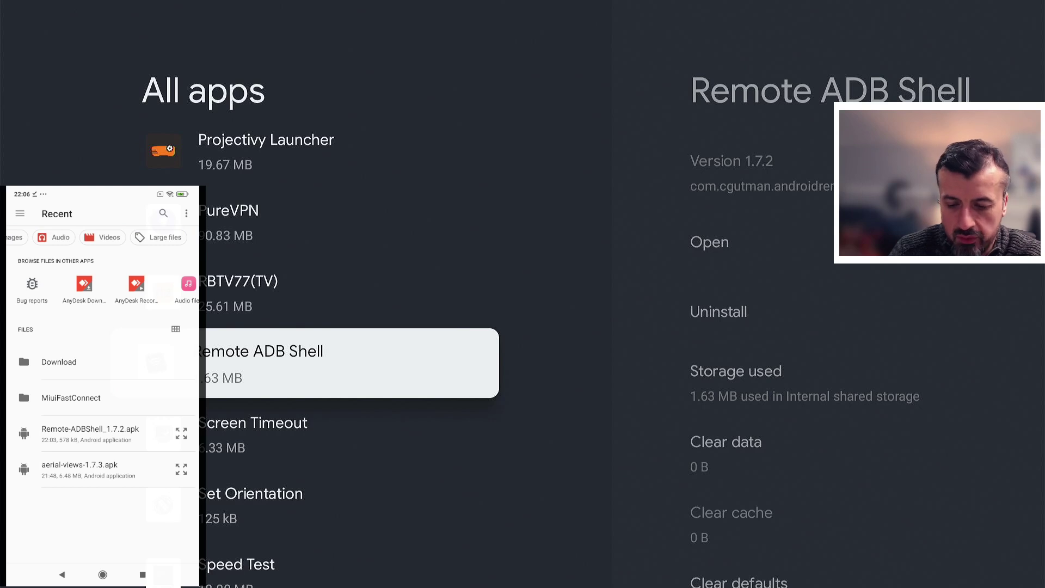
pyautogui.click(87, 469)
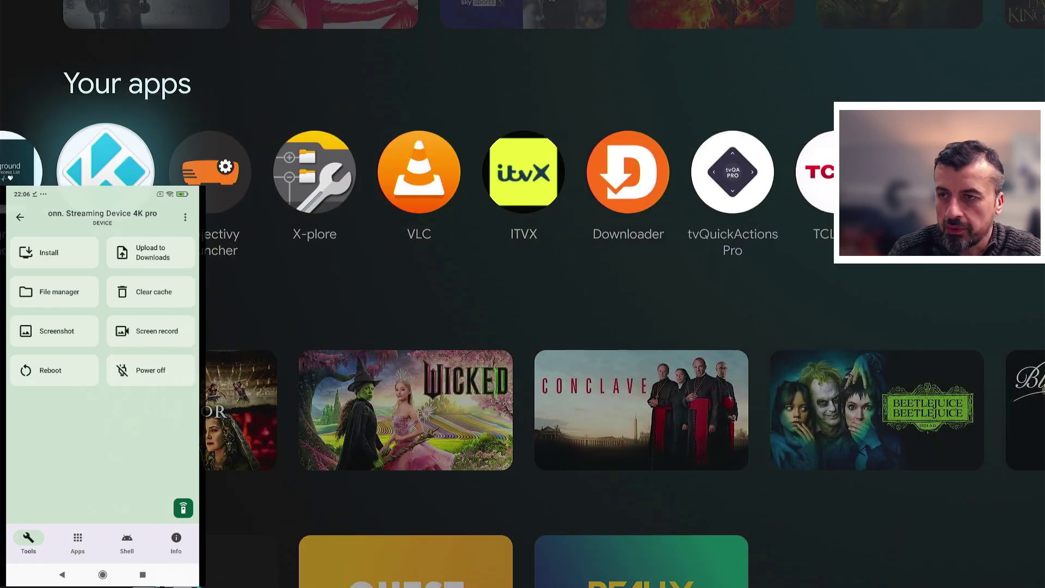
# Open X-plore on the TV and allow it to access photos and media.
pyautogui.press('Right')
pyautogui.press('Right')
pyautogui.press('Right')
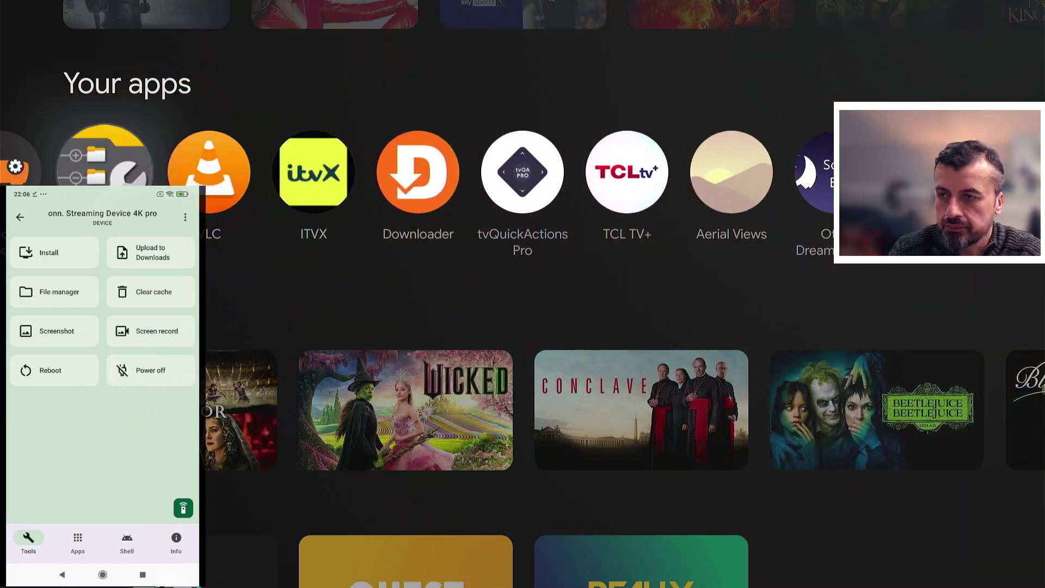
pyautogui.press('Return')
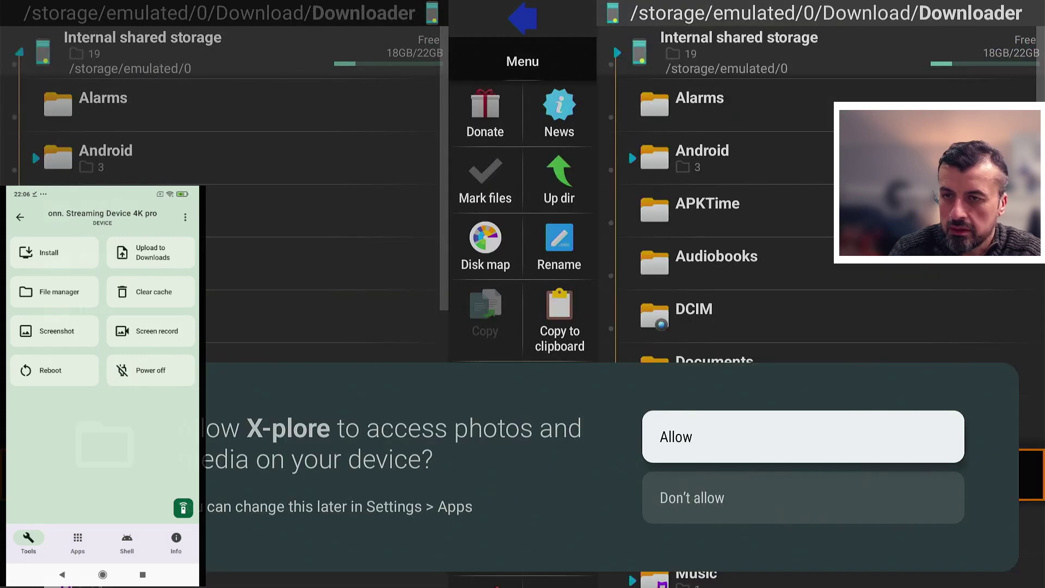
pyautogui.press('Return')
# Expand the Download folder in the internal shared storage to check for the uploaded APK.
pyautogui.press('Down')
pyautogui.press('Down')
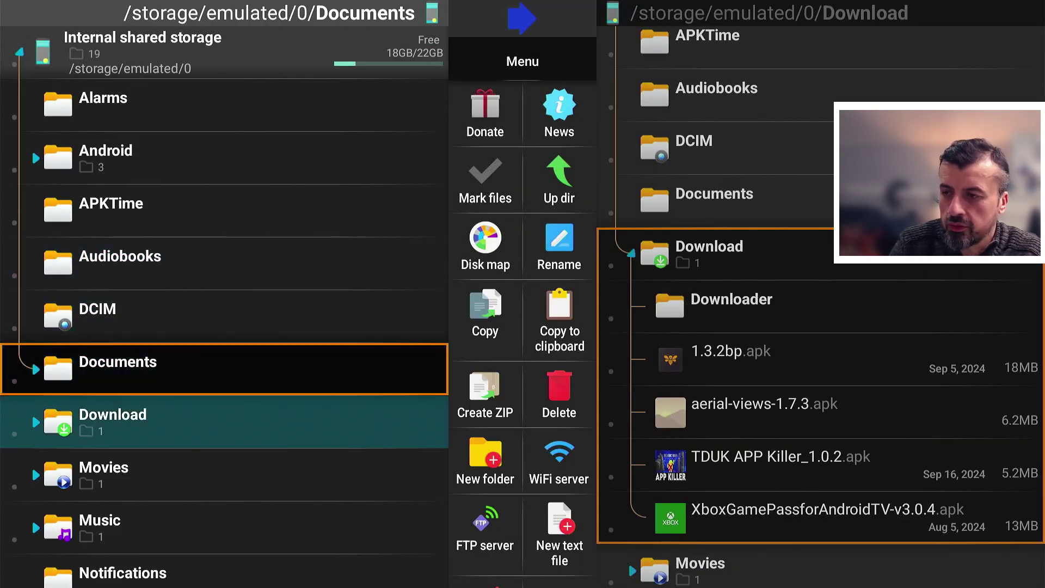
pyautogui.press('Return')
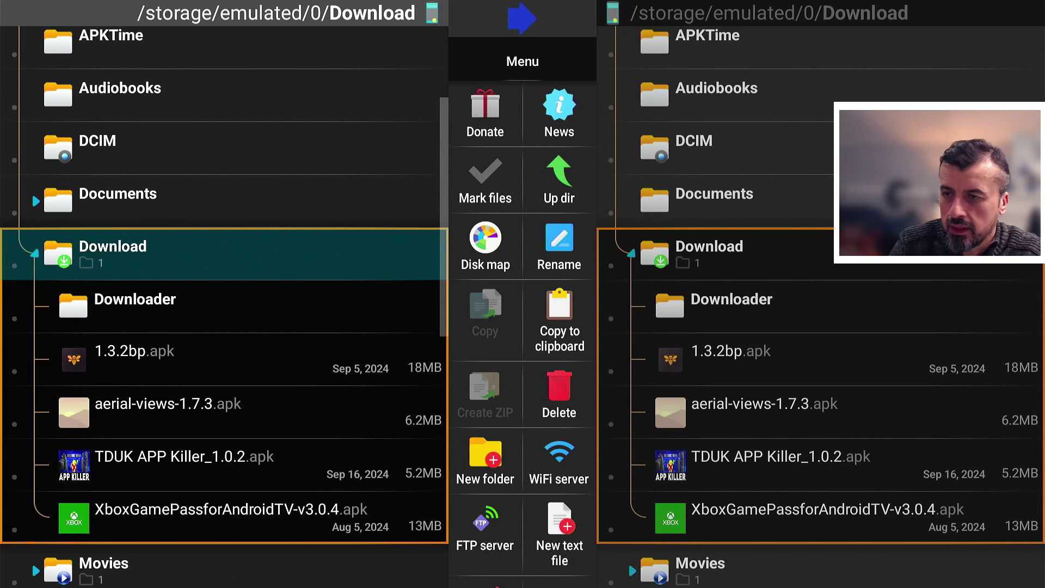
# Move through the Download folder's contents to the uploaded aerial-views-1.7.3.apk.
pyautogui.press('Down')
pyautogui.press('Down')
pyautogui.press('Down')
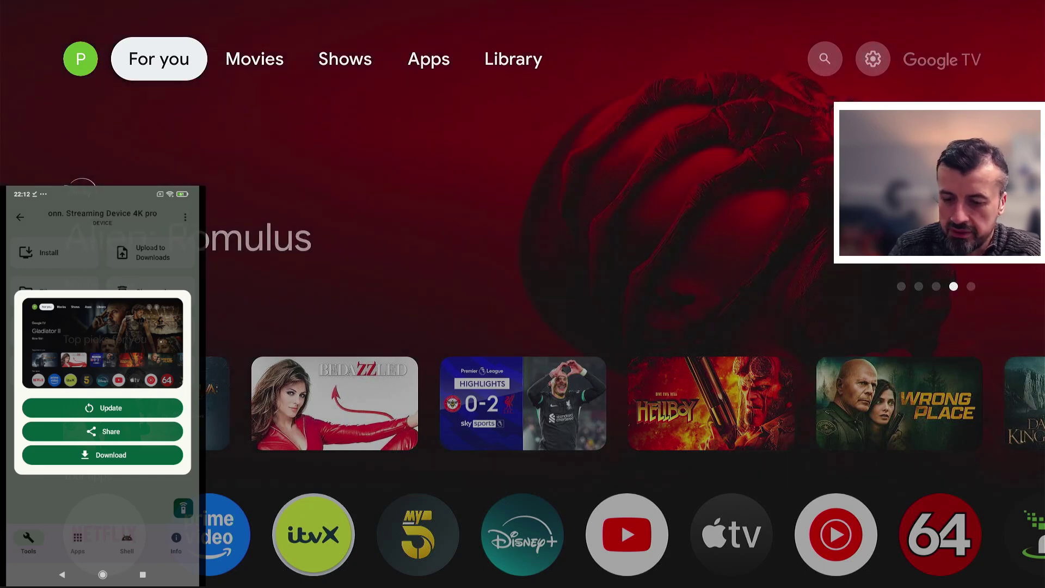
# Close the TV screenshot preview in atvTools and start a screen recording of the streaming device.
pyautogui.press('Escape')
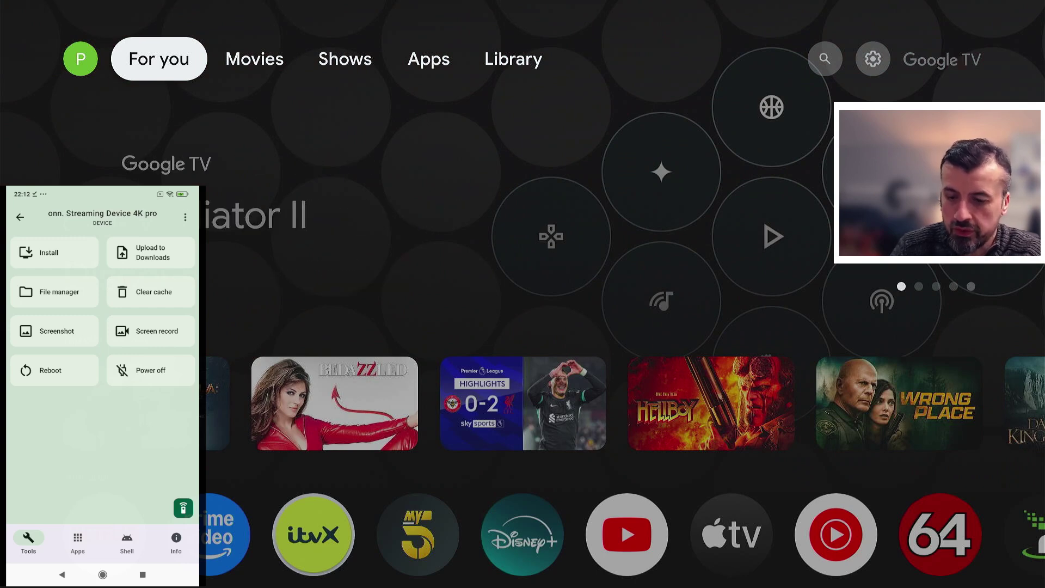
pyautogui.click(150, 331)
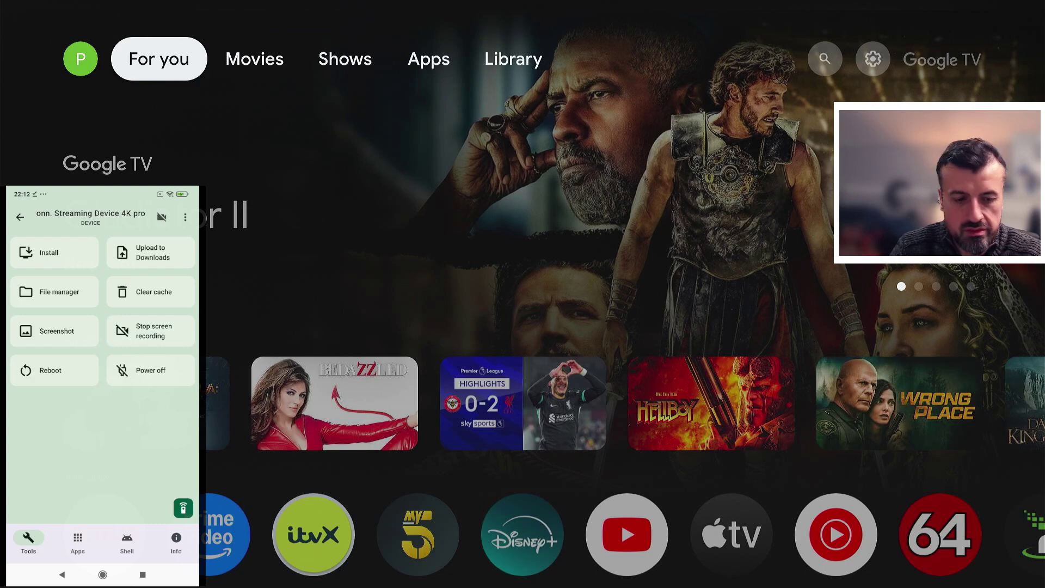
# Launch PPSSPP from the TV's Your apps row and allow it to access photos, media and files.
pyautogui.press('Down')
pyautogui.press('Down')
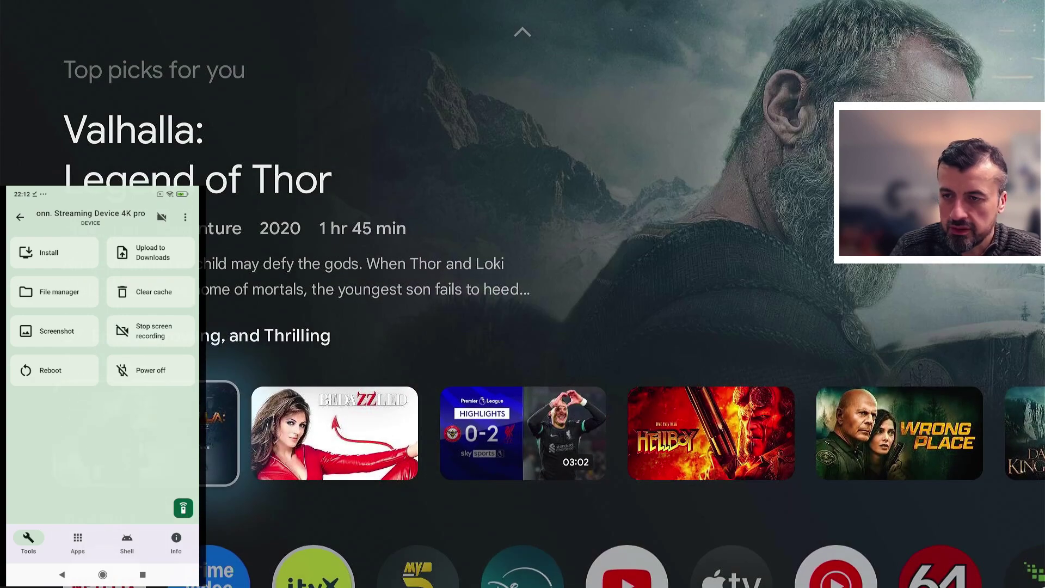
pyautogui.press('Down')
pyautogui.press('Right')
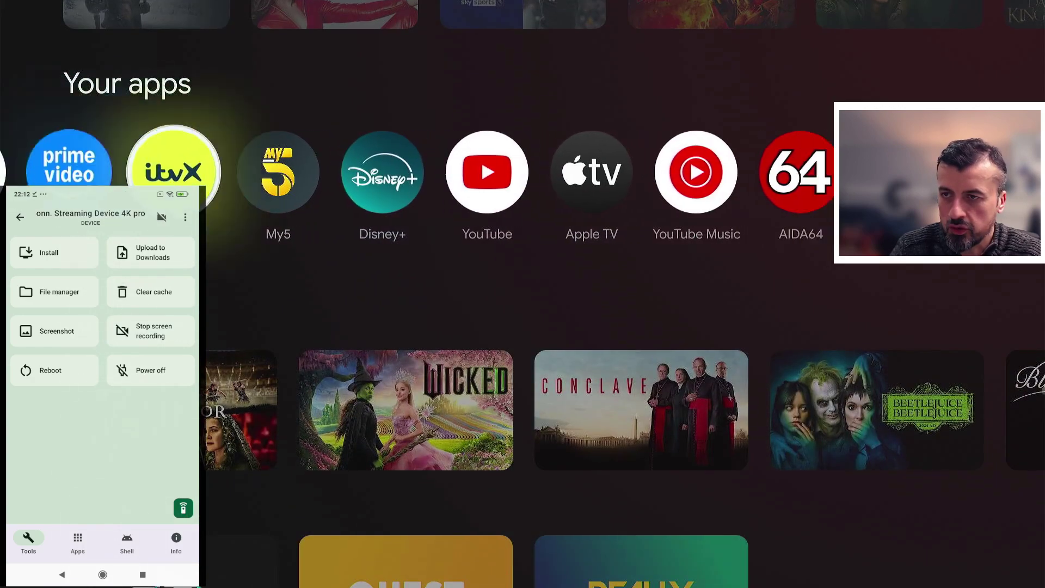
pyautogui.press('Right')
pyautogui.press('Right')
pyautogui.press('Right')
pyautogui.press('Right')
pyautogui.press('Right')
pyautogui.press('Right')
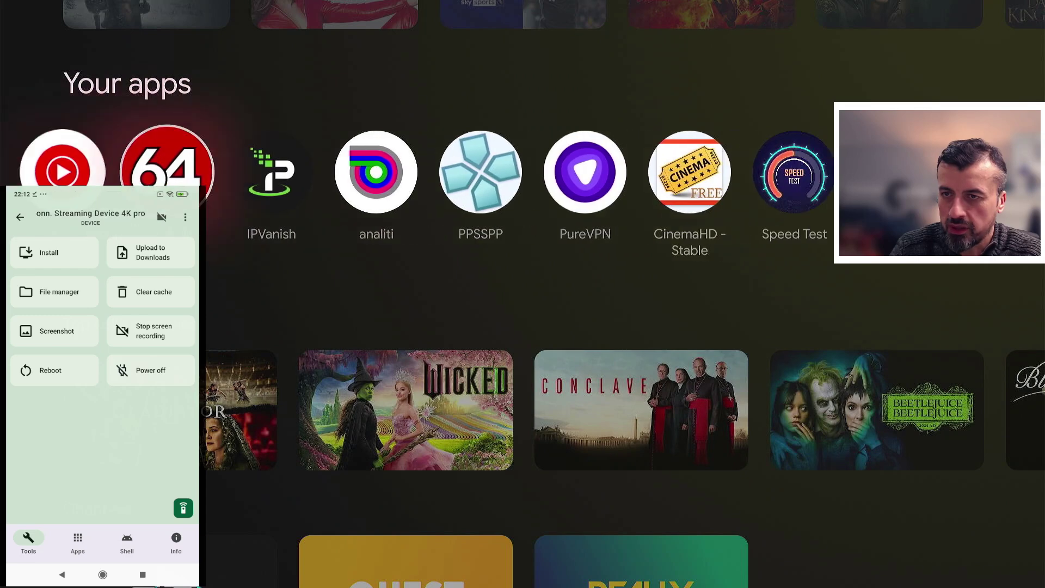
pyautogui.press('Right')
pyautogui.press('Right')
pyautogui.press('Right')
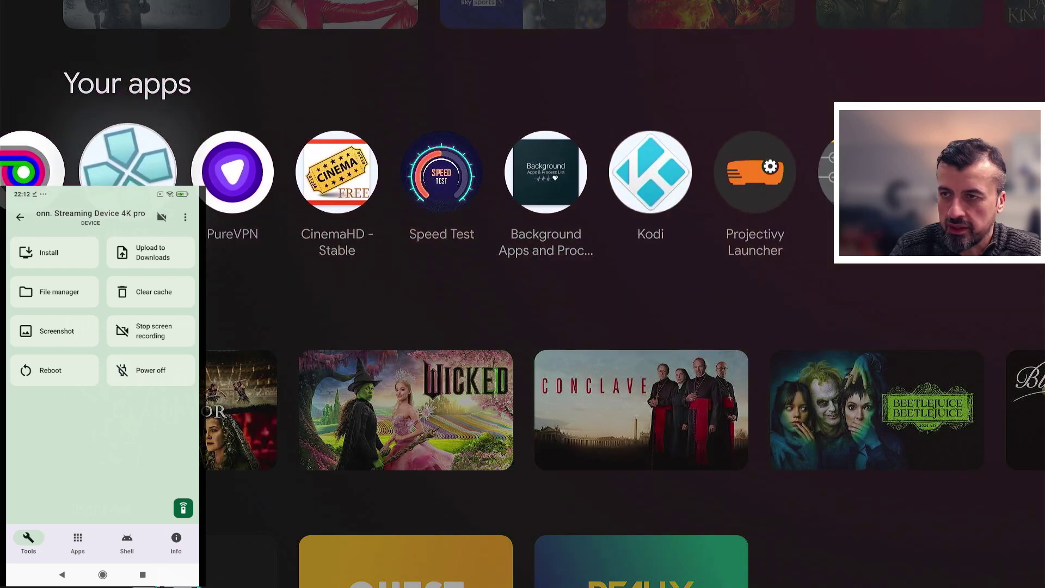
pyautogui.press('Return')
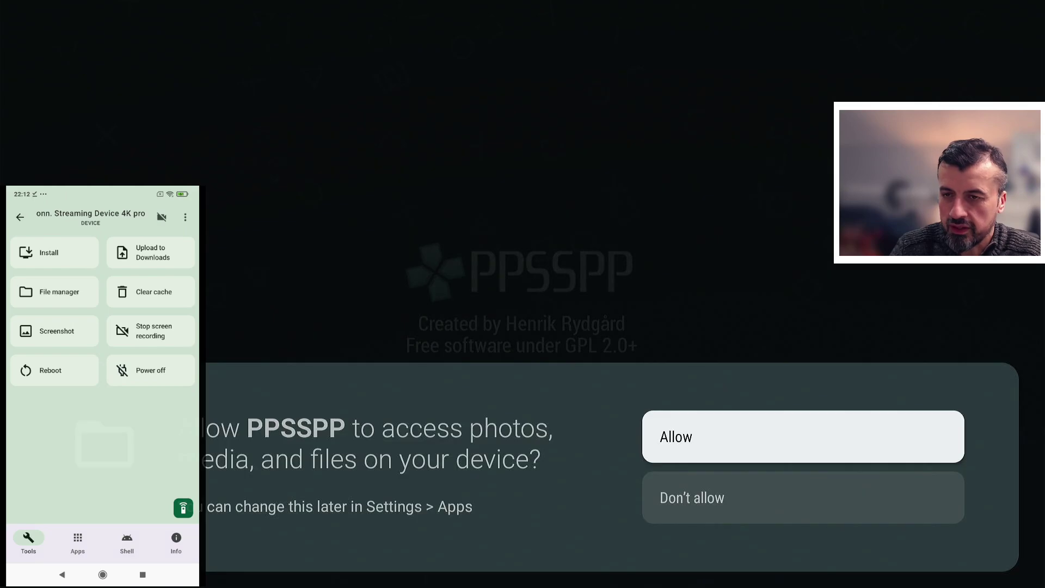
pyautogui.press('Return')
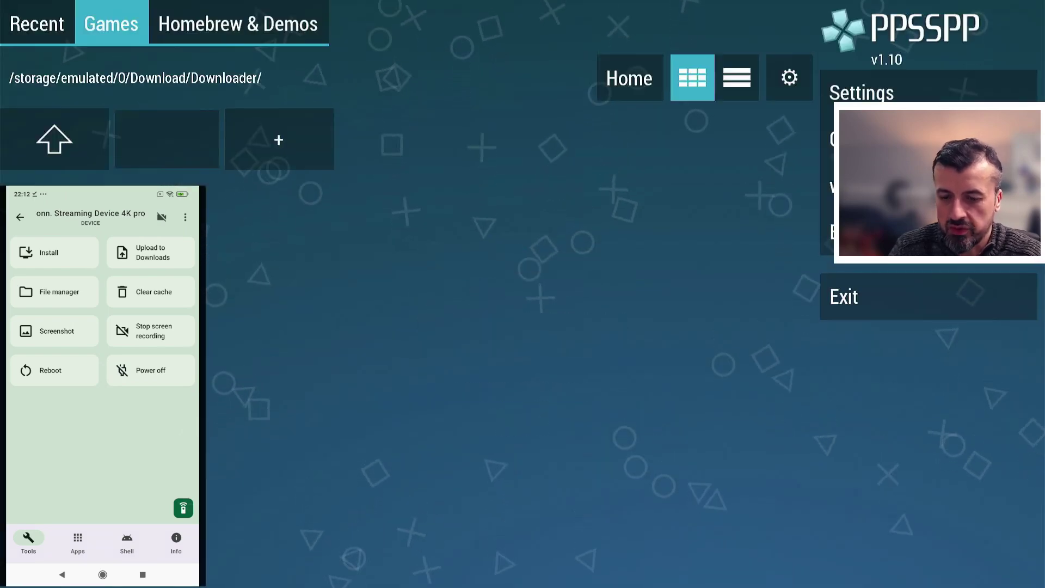
# Stop the screen recording in atvTools and download the recorded video to the phone.
pyautogui.click(150, 331)
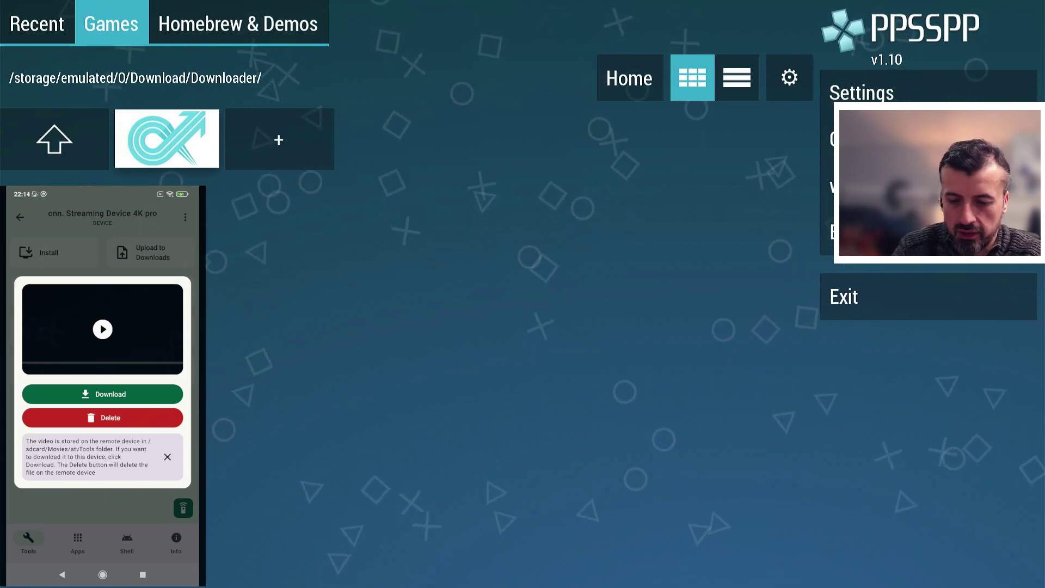
pyautogui.click(102, 394)
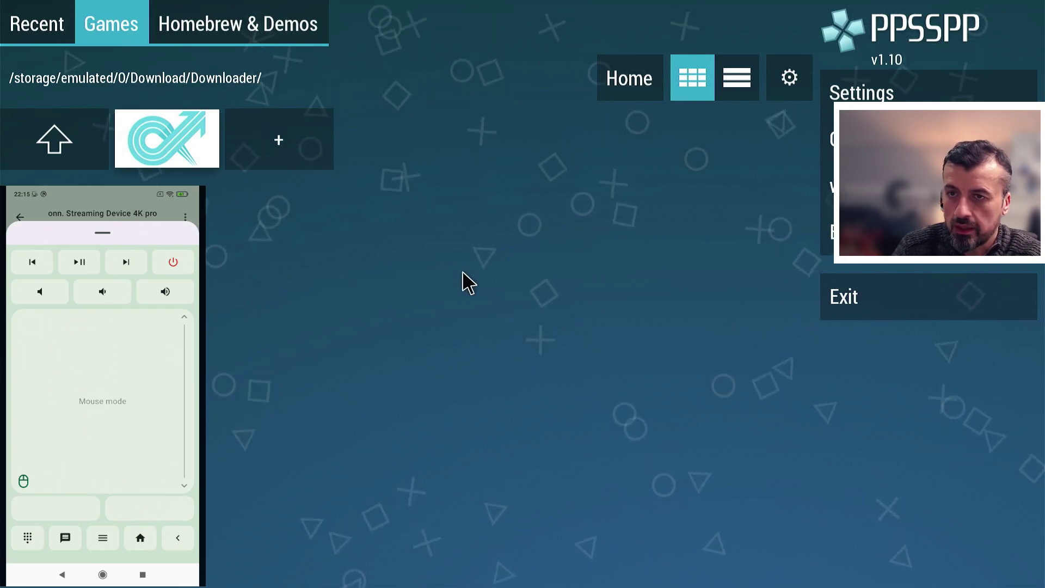
# Switch Show ID on and off again in PPSSPP's games list settings, and close the settings.
pyautogui.click(786, 90)
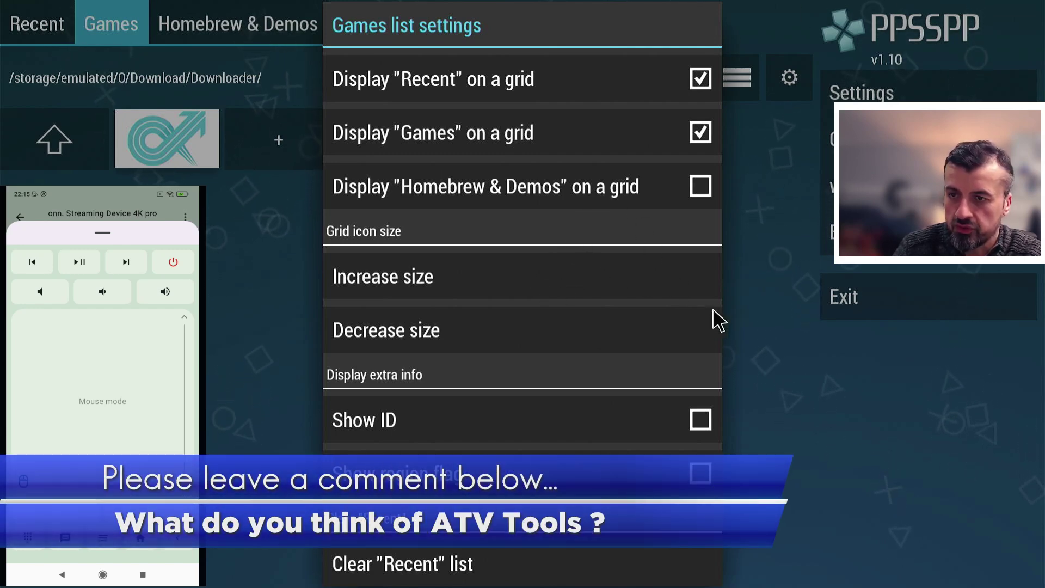
pyautogui.click(702, 430)
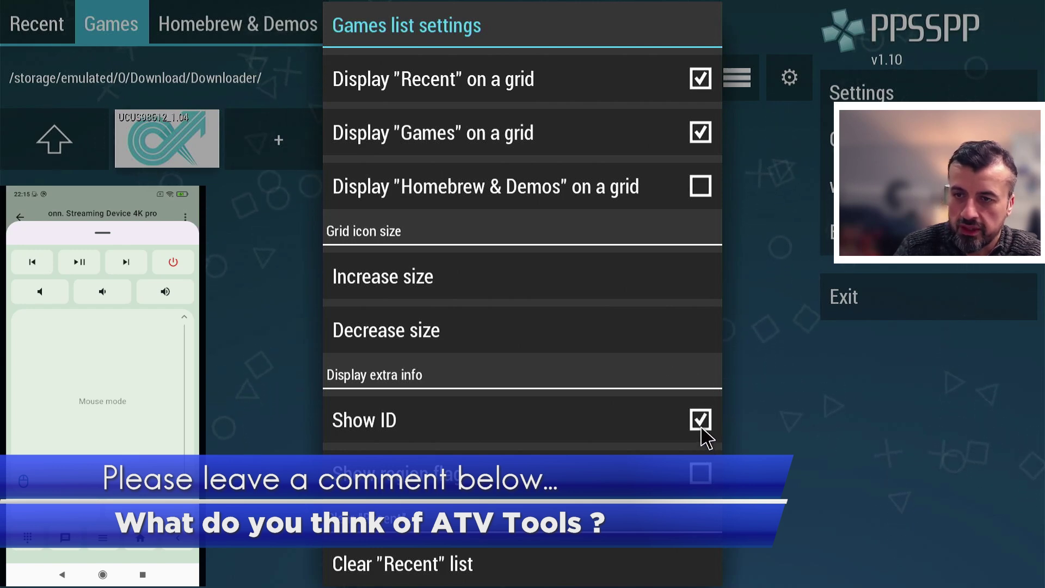
pyautogui.click(702, 431)
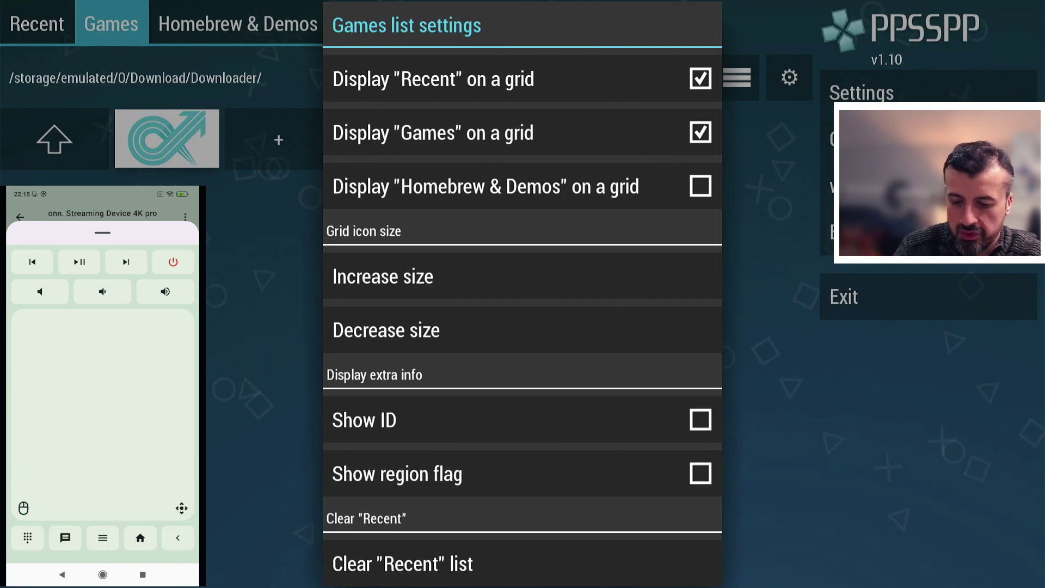
pyautogui.press('Escape')
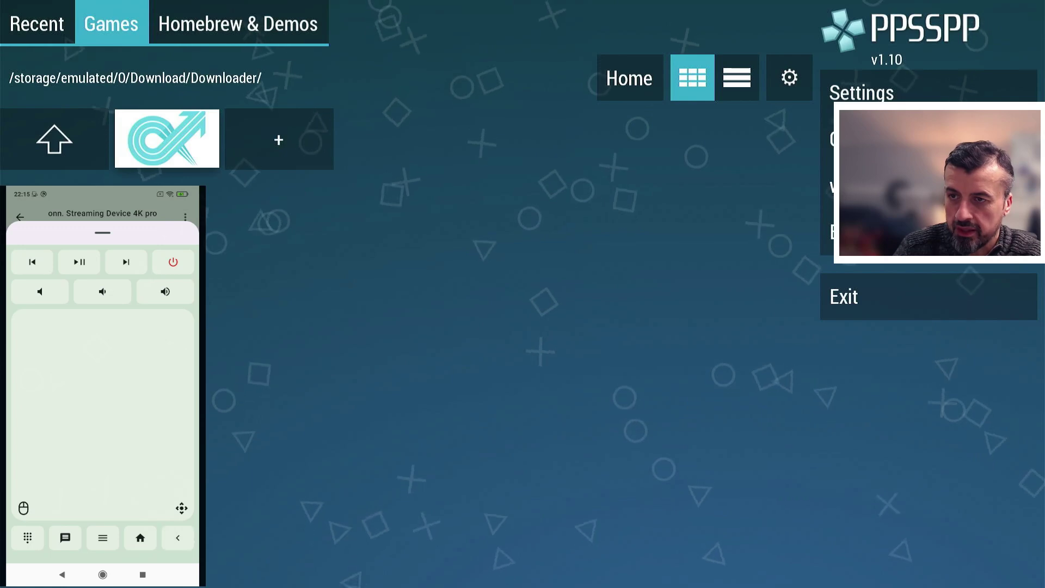
# Exit PPSSPP and browse the TV home screen to Conclave under Top selling movies with the atvTools remote.
pyautogui.press('Escape')
pyautogui.press('Escape')
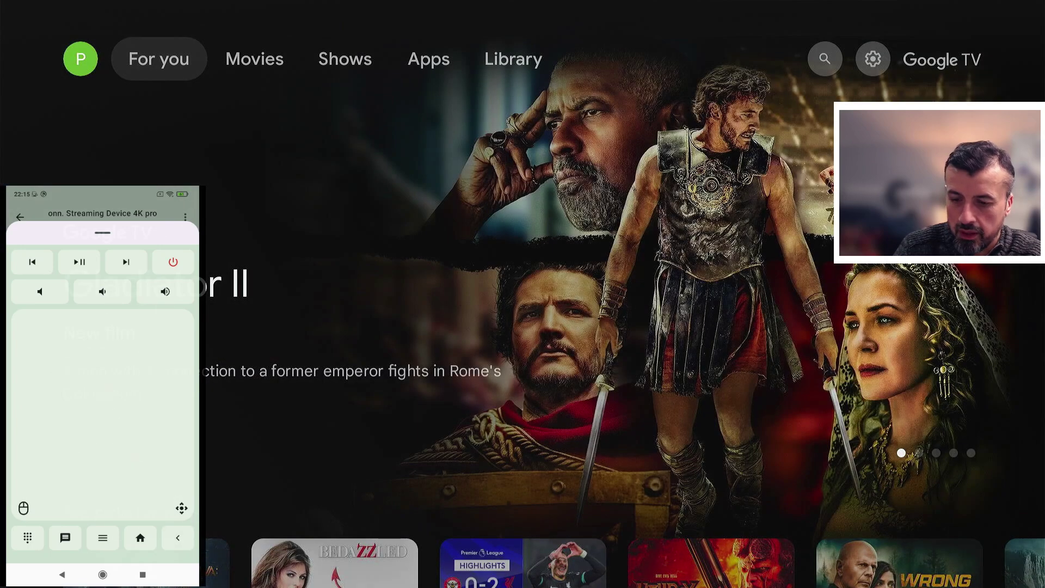
pyautogui.press('Down')
pyautogui.press('Down')
pyautogui.press('Down')
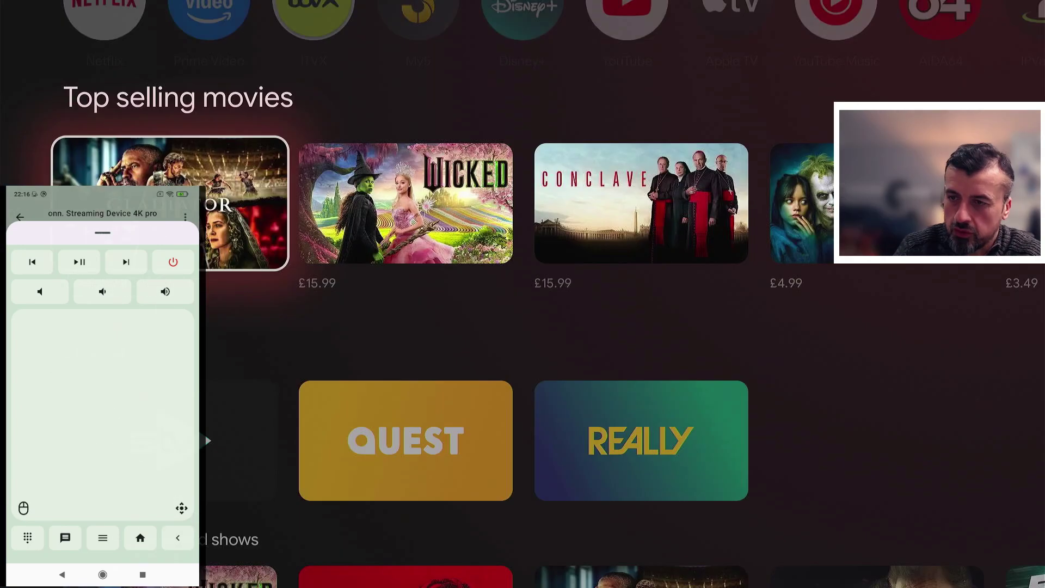
pyautogui.press('Right')
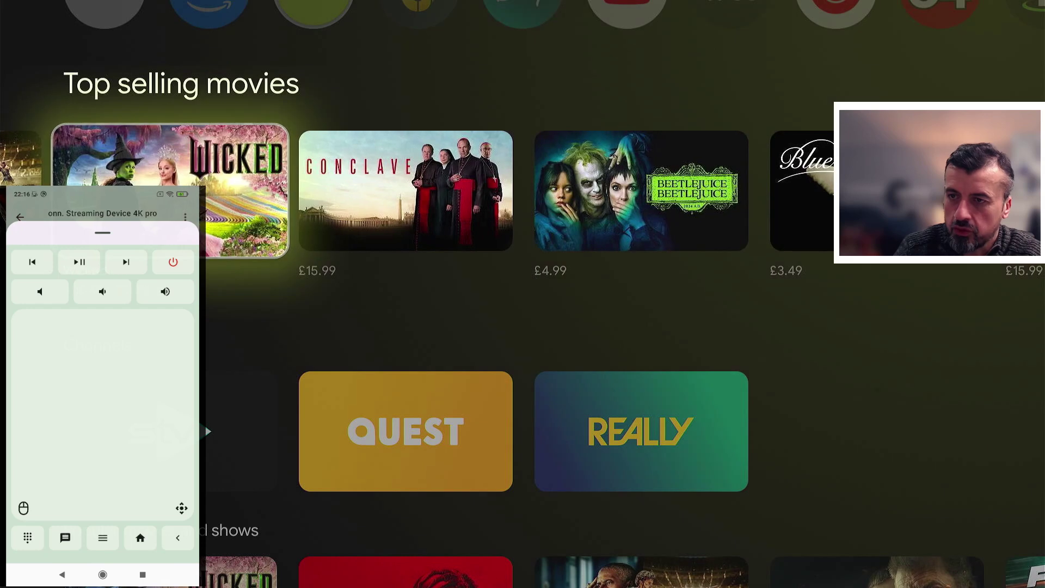
pyautogui.press('Right')
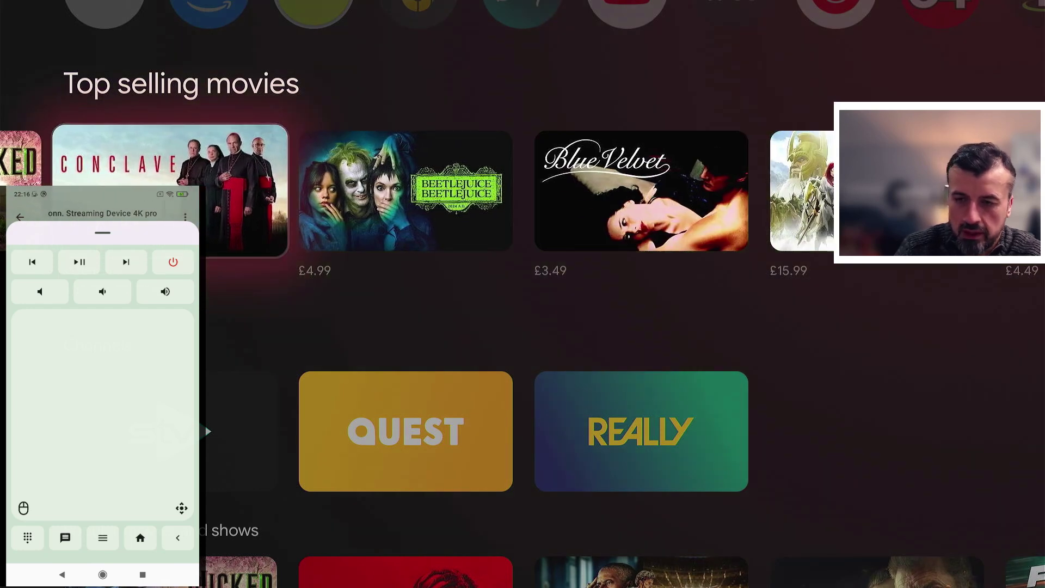
pyautogui.press('Escape')
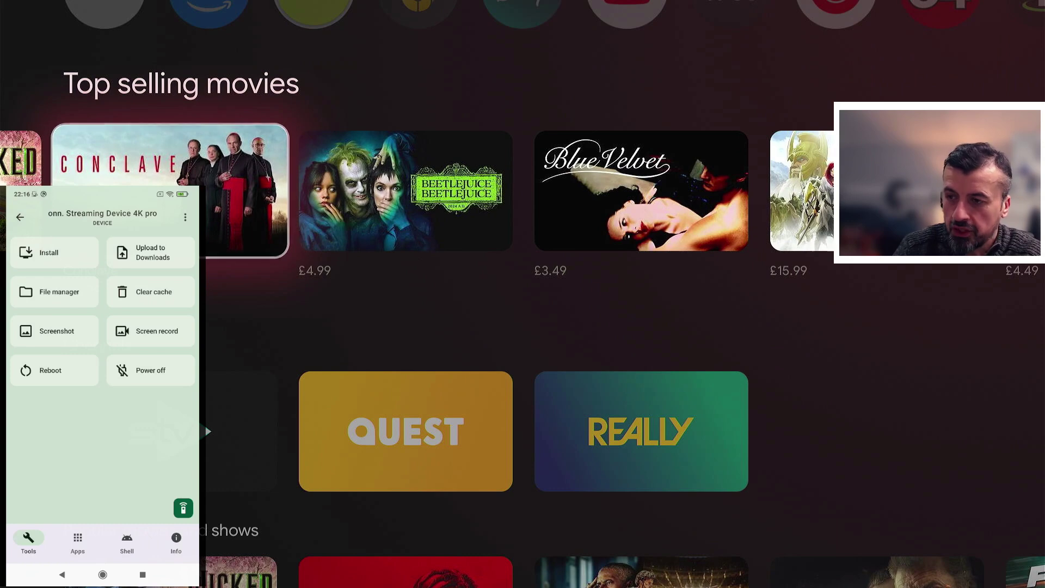
# Show the streaming device's installed apps in atvTools and open the management options for analiti.
pyautogui.click(78, 542)
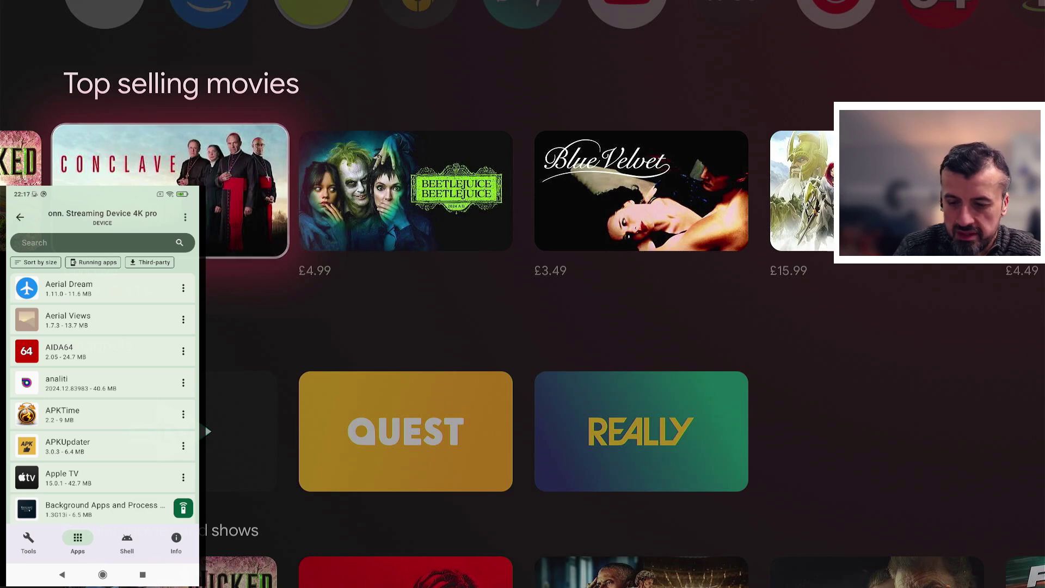
pyautogui.click(183, 383)
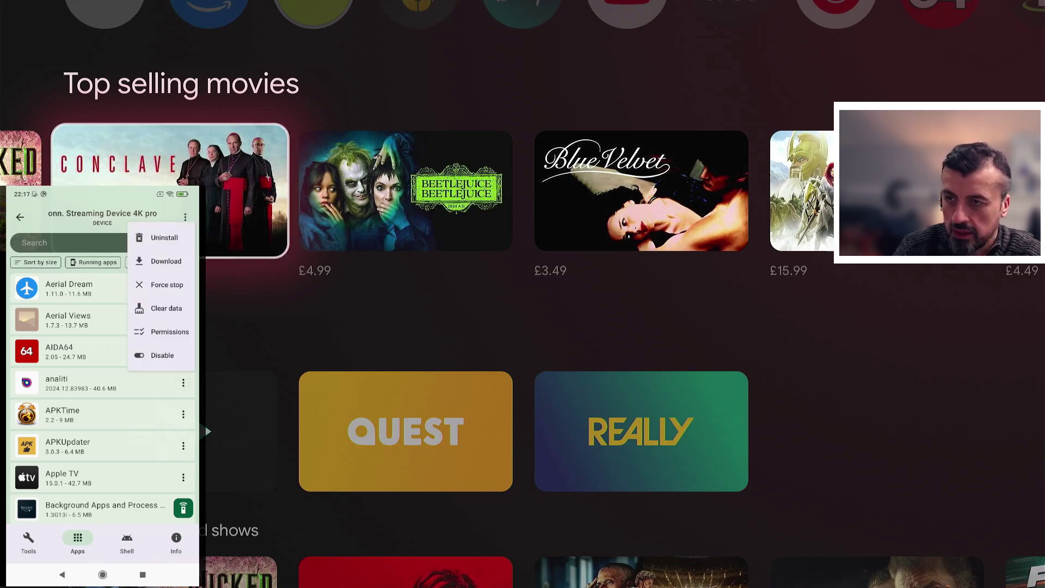
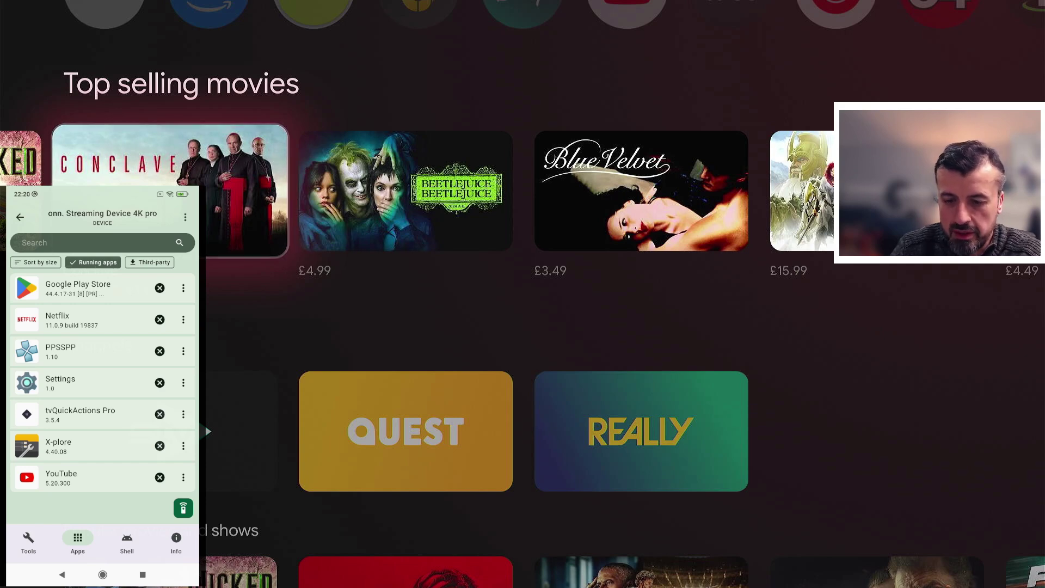
# Force stop PPSSPP from the list of running apps.
pyautogui.click(159, 352)
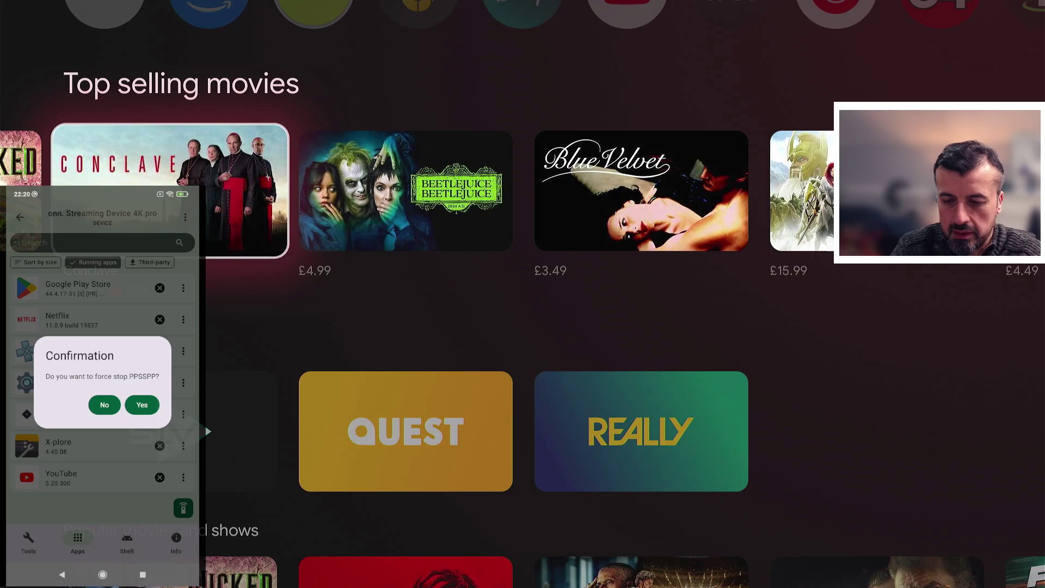
pyautogui.click(142, 405)
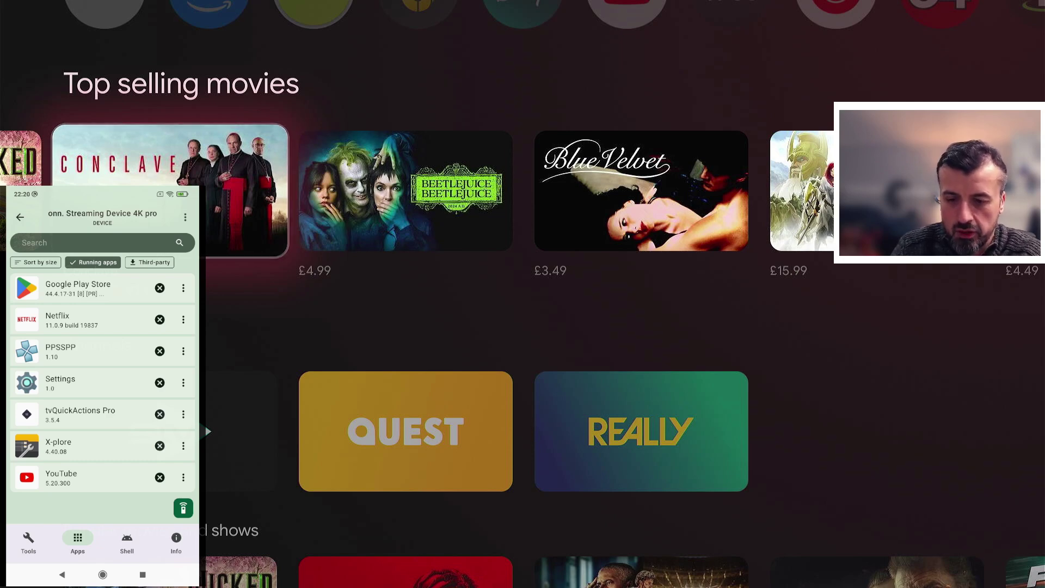
# Filter the app list to third-party apps and view the management options for Channel 4.
pyautogui.click(149, 263)
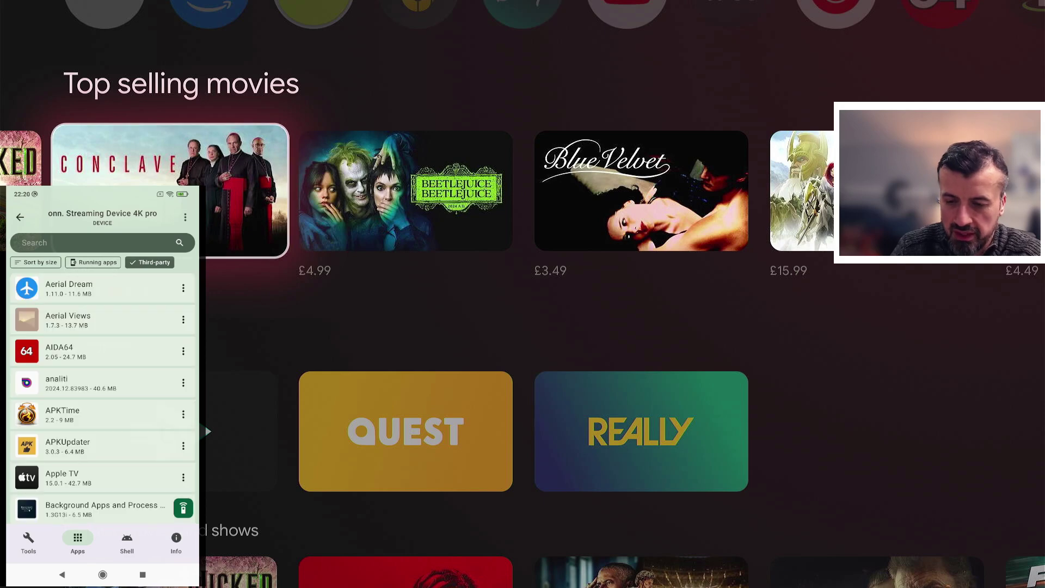
pyautogui.scroll(-5, 103, 397)
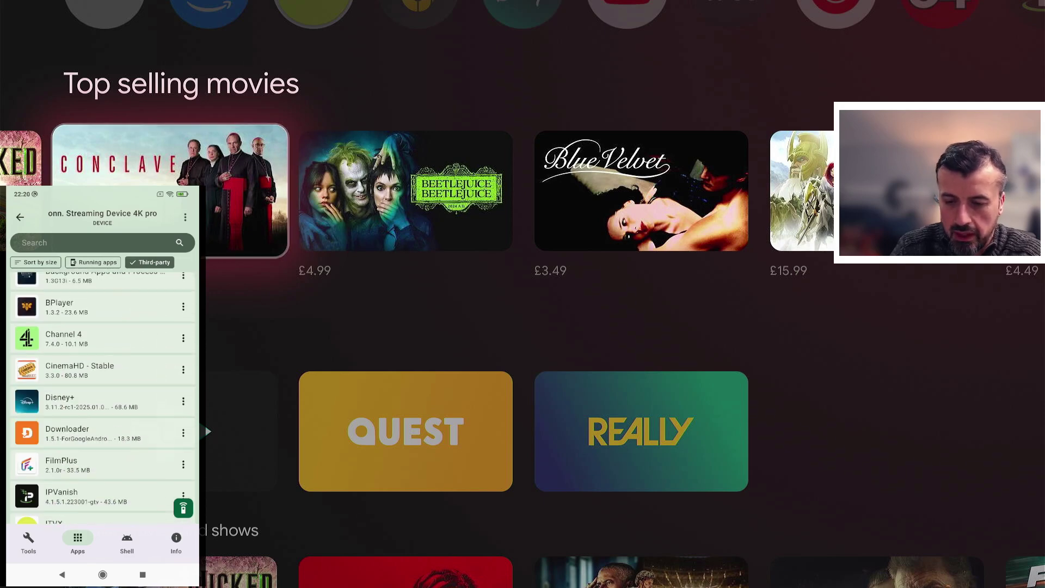
pyautogui.click(183, 338)
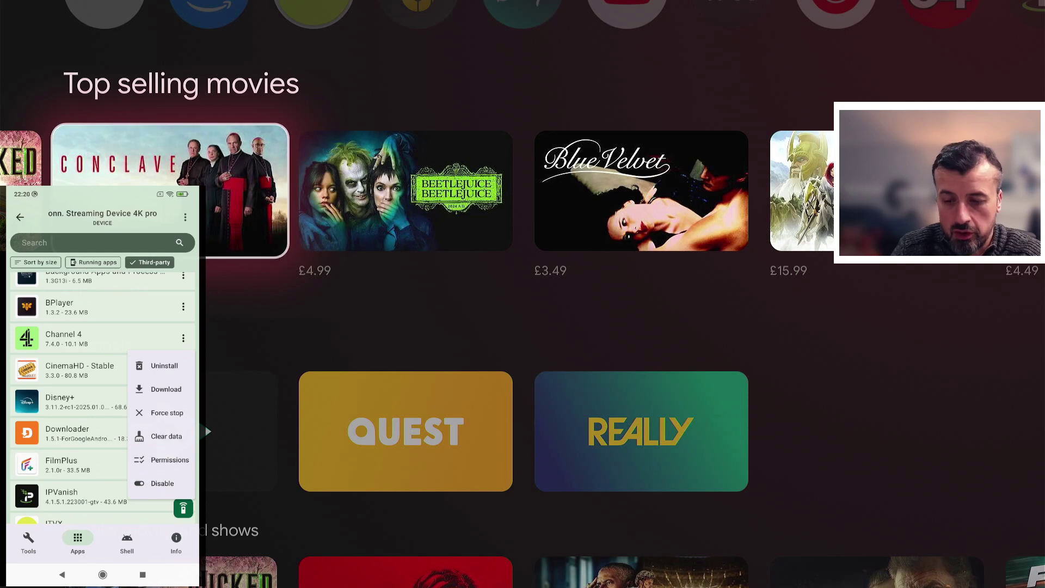
pyautogui.press('Escape')
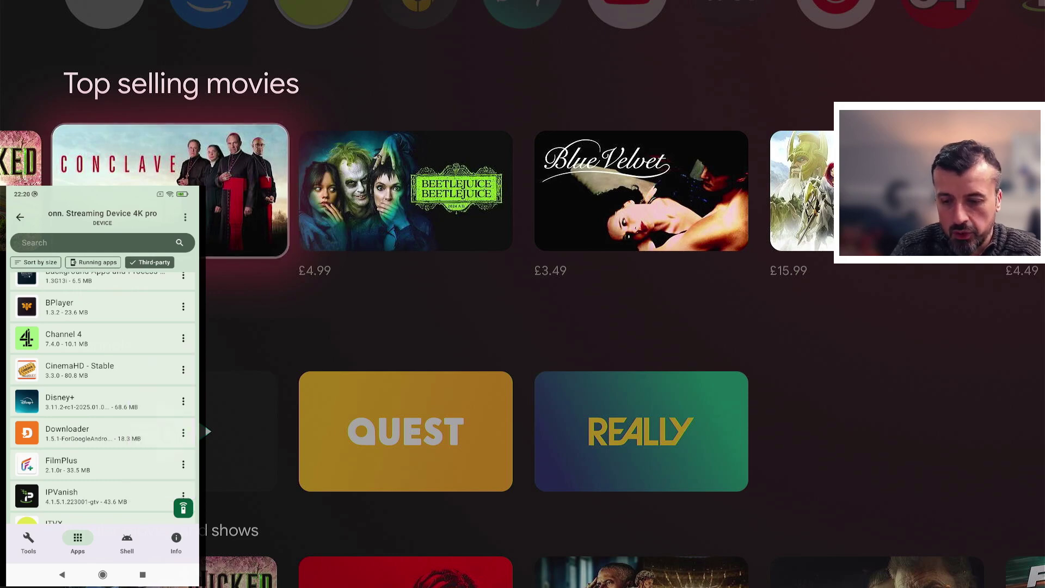
pyautogui.scroll(5, 103, 398)
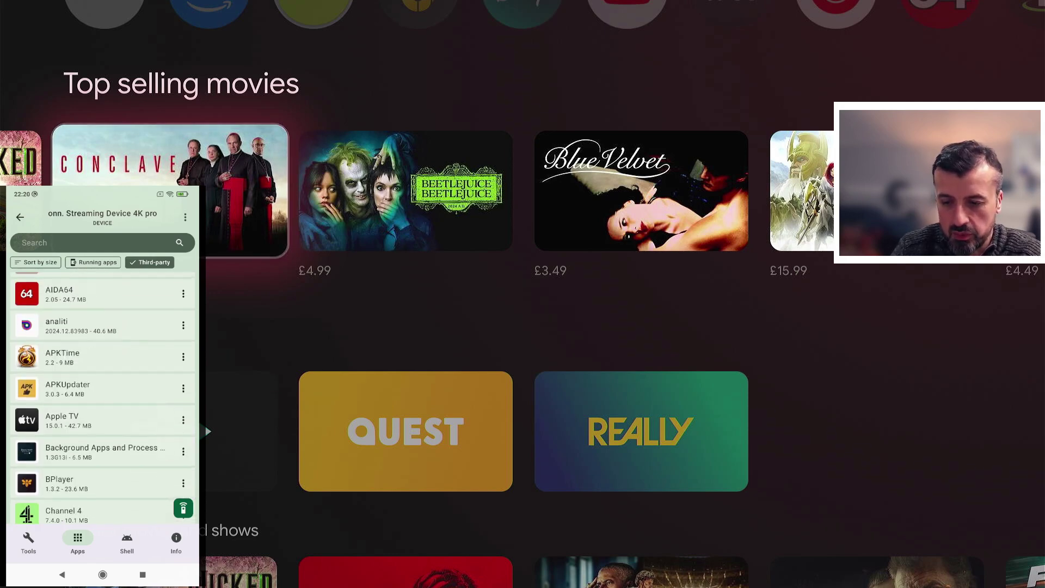
# Look through APKUpdater's permissions and return to the app list.
pyautogui.click(183, 387)
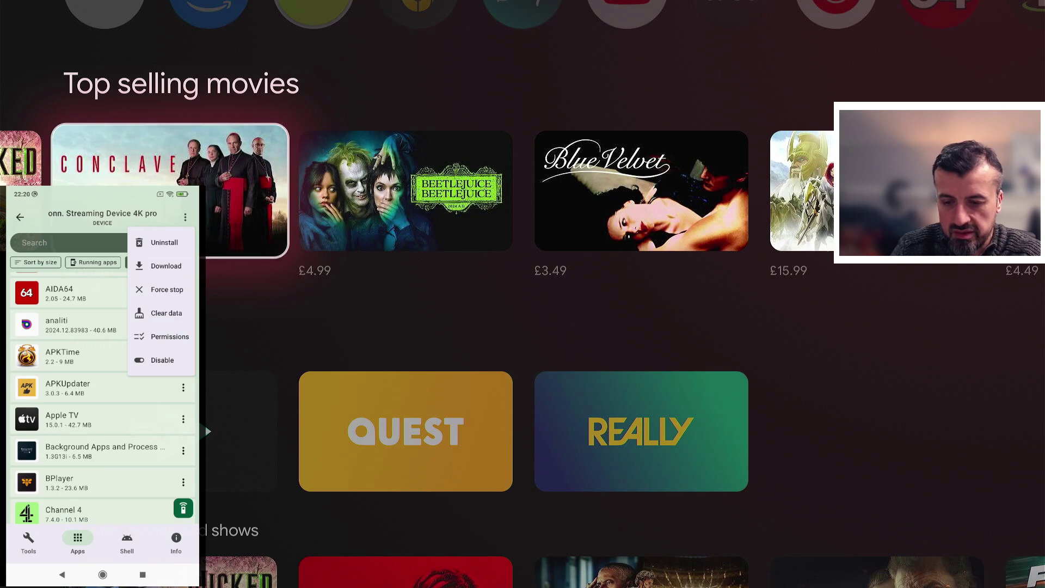
pyautogui.click(170, 337)
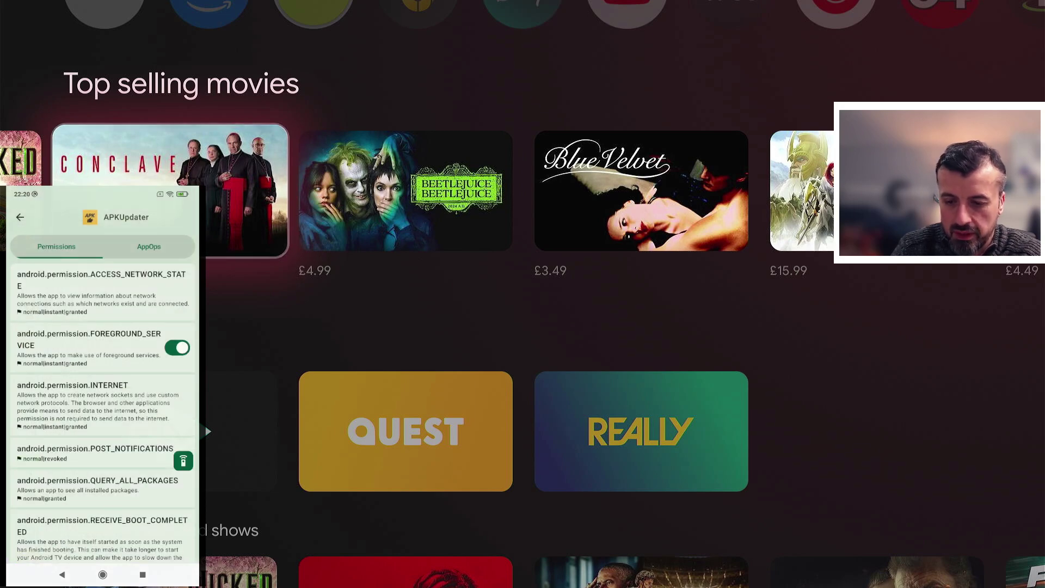
pyautogui.scroll(-5, 102, 412)
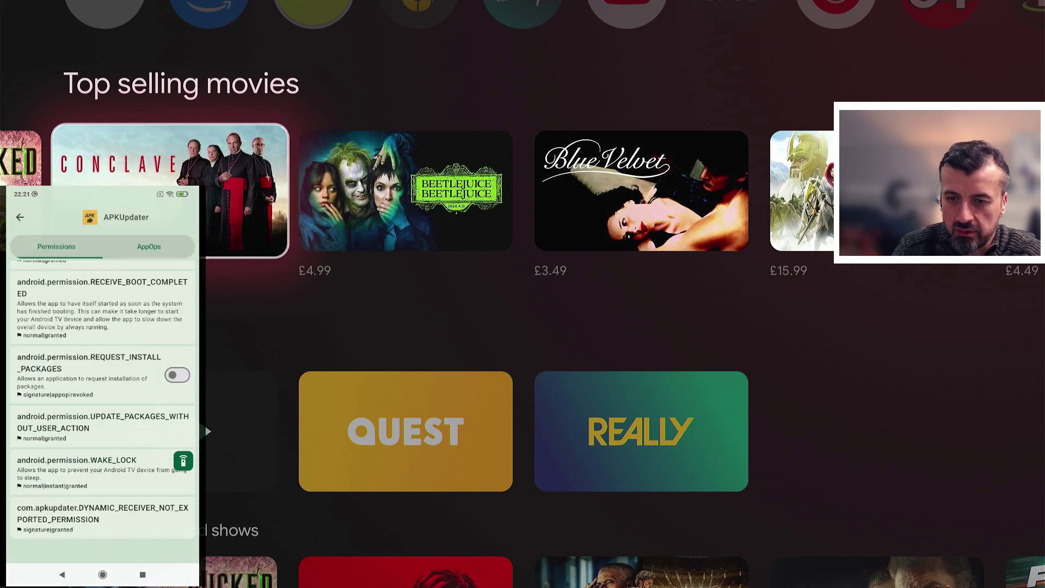
pyautogui.scroll(5, 103, 411)
pyautogui.click(19, 217)
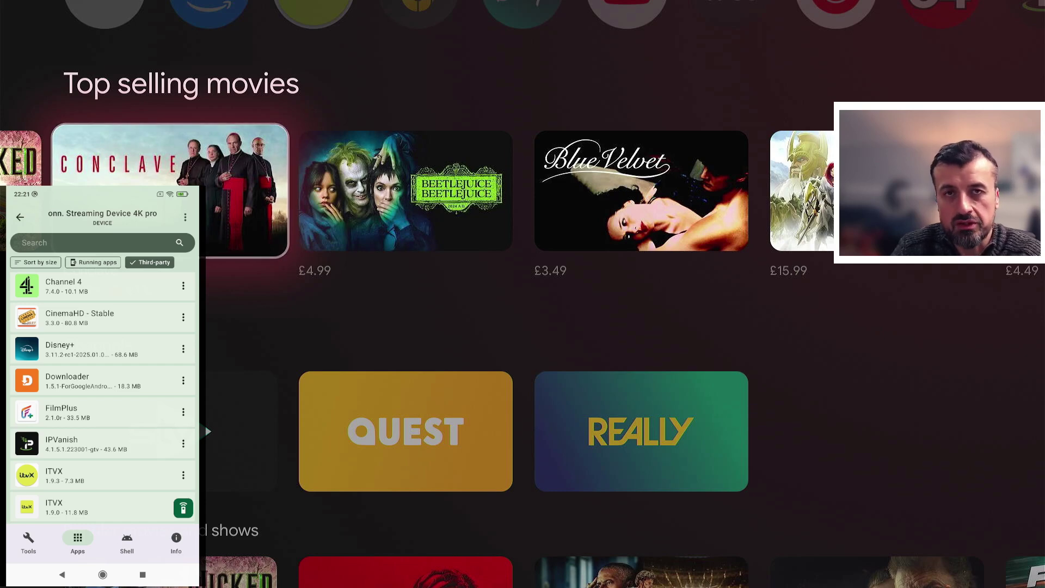
# Leave the onn. device and connect to 3rd Gen TD, always allowing USB debugging from this computer on the Fire TV.
pyautogui.click(127, 542)
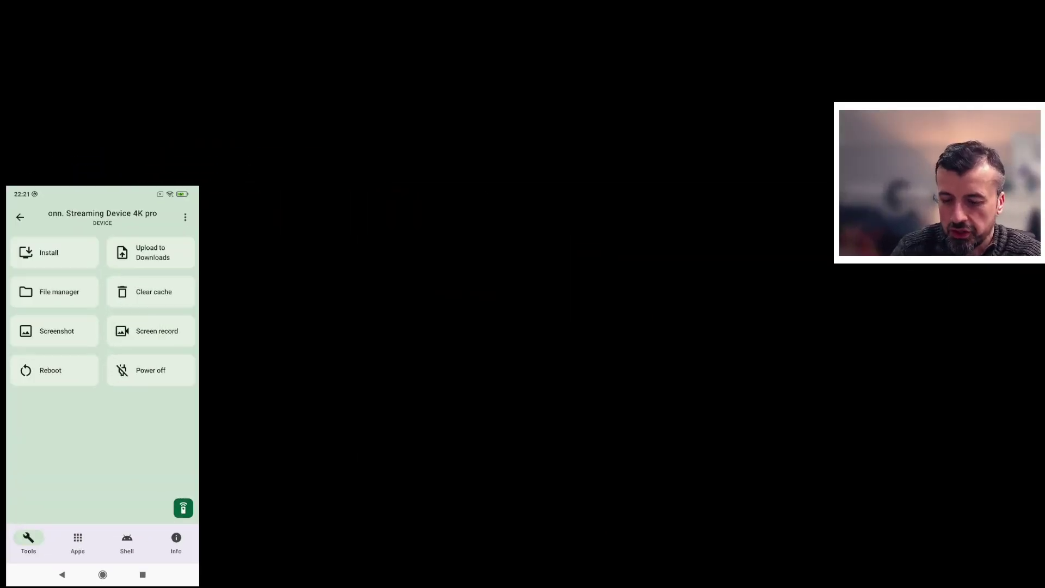
pyautogui.click(62, 575)
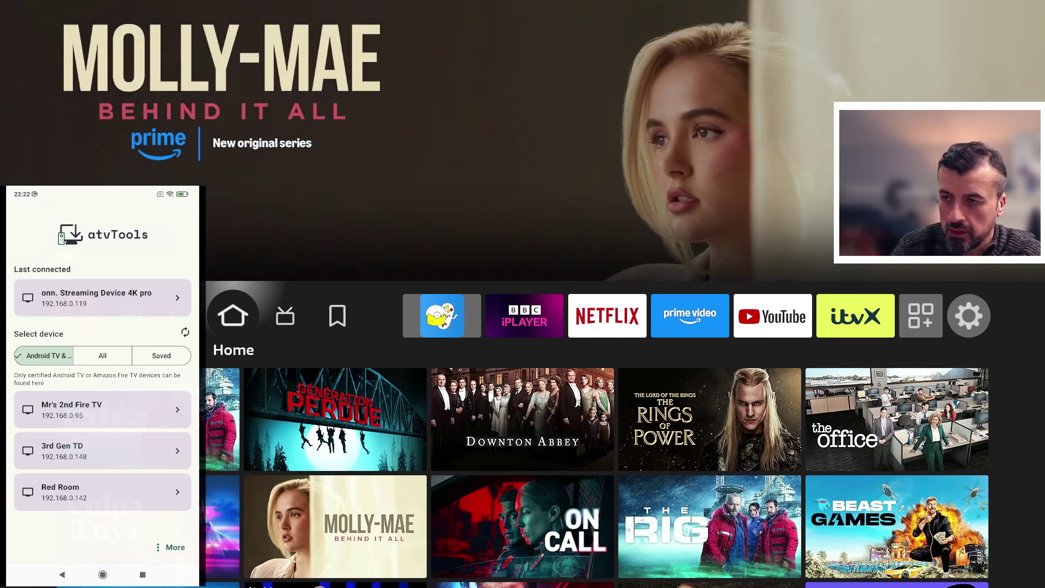
pyautogui.click(103, 451)
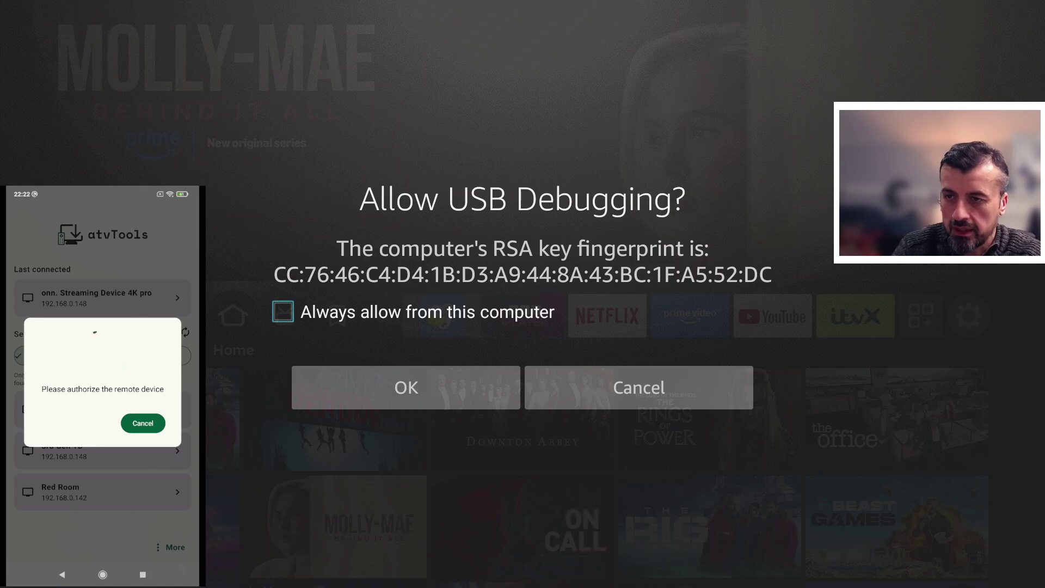
pyautogui.press('Return')
pyautogui.press('Down')
pyautogui.press('Return')
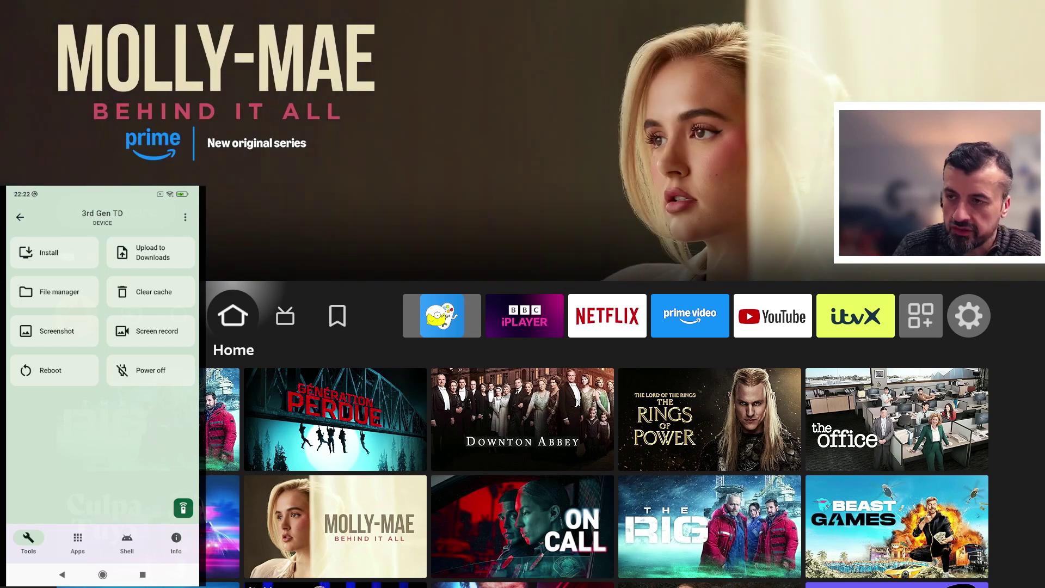
# Capture a screenshot of the Fire TV's screen and close its preview.
pyautogui.click(54, 252)
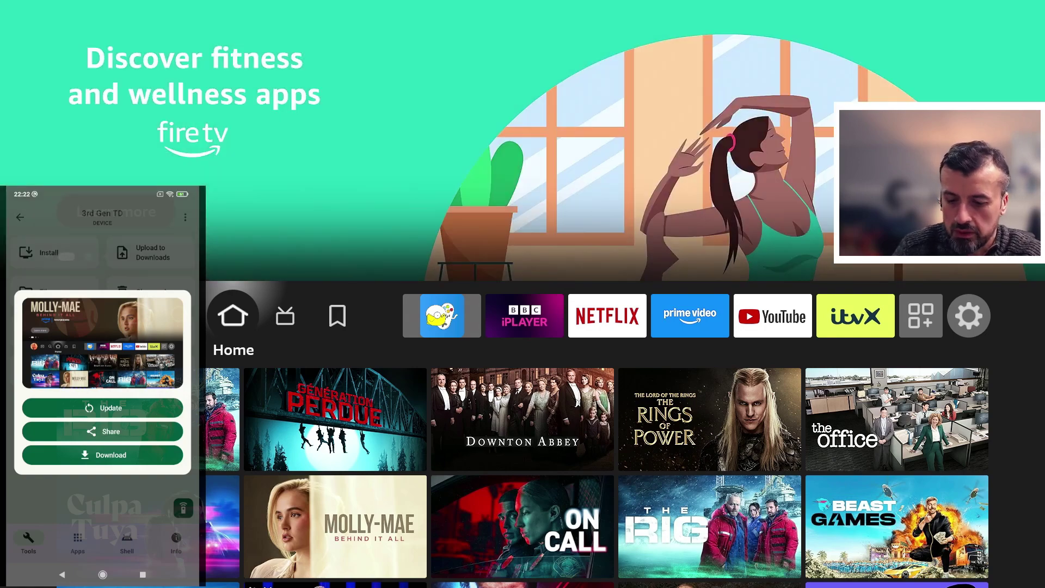
pyautogui.press('Escape')
# List the apps installed on 3rd Gen TD and view the management options for Aerial Views.
pyautogui.click(77, 543)
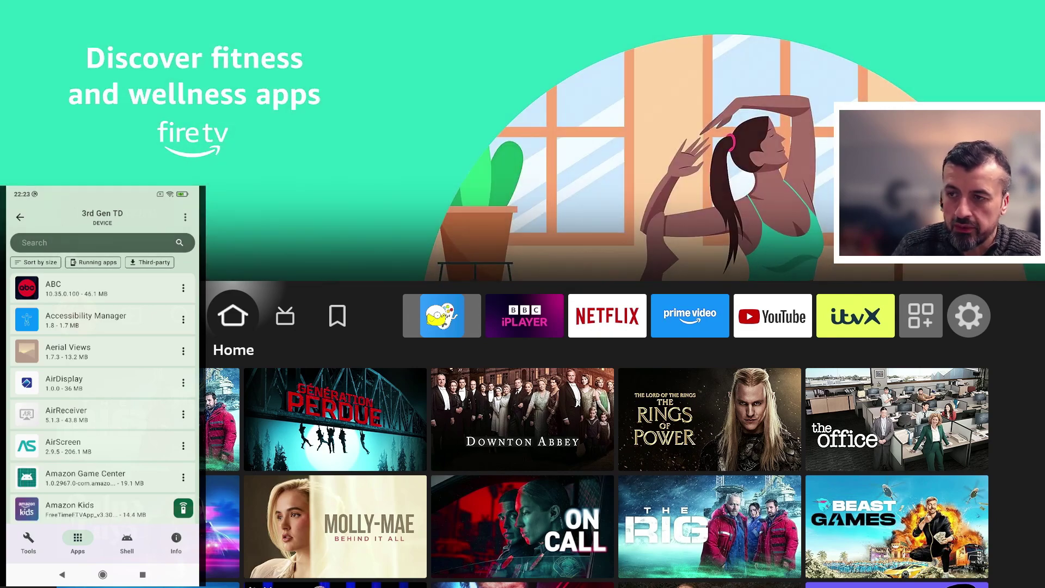
pyautogui.click(183, 352)
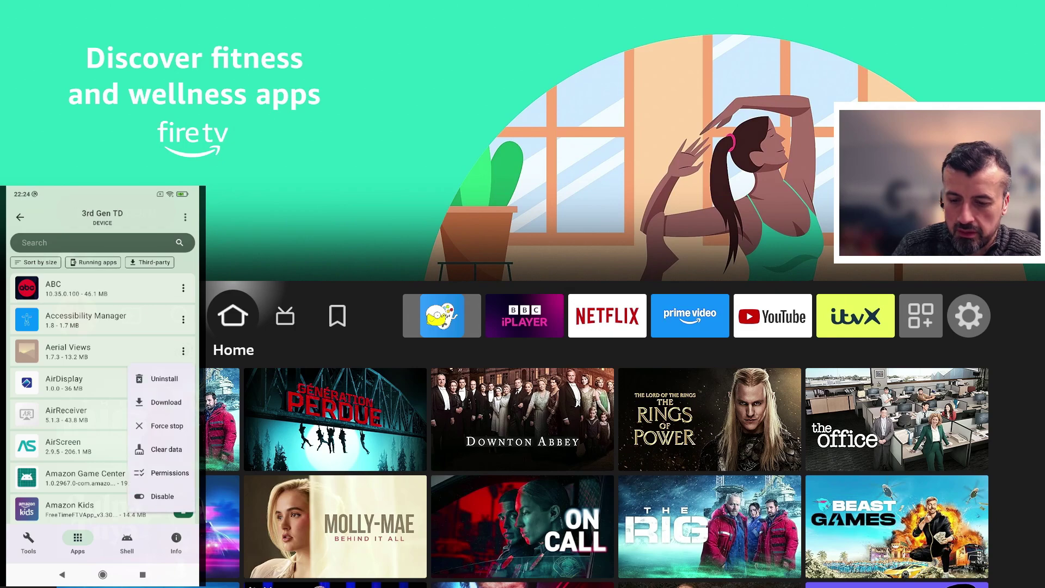
pyautogui.press('Escape')
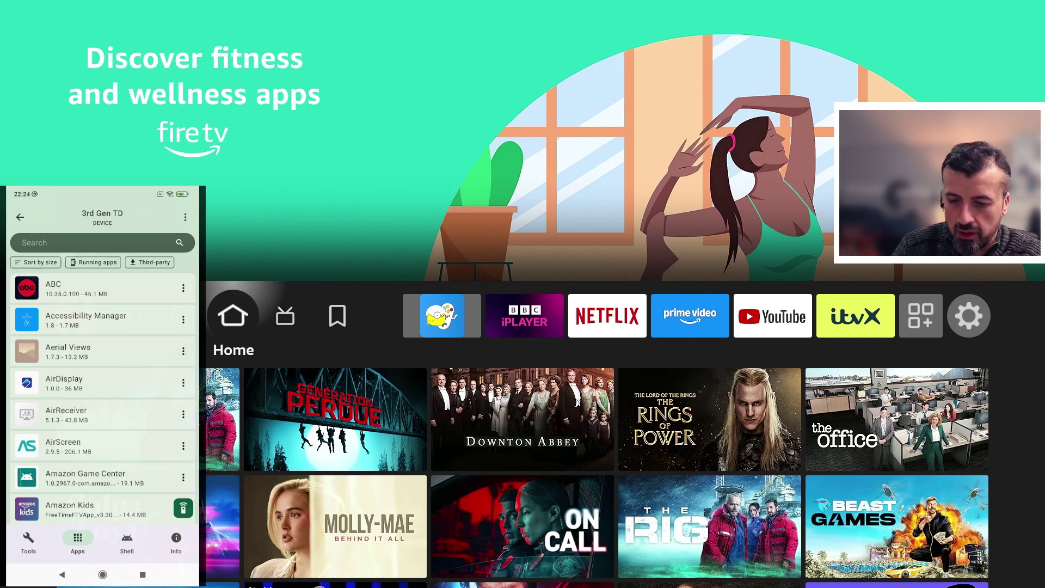
# Launch Aerial Views on the Fire TV, preview its screensaver and return to the TV home screen.
pyautogui.click(103, 351)
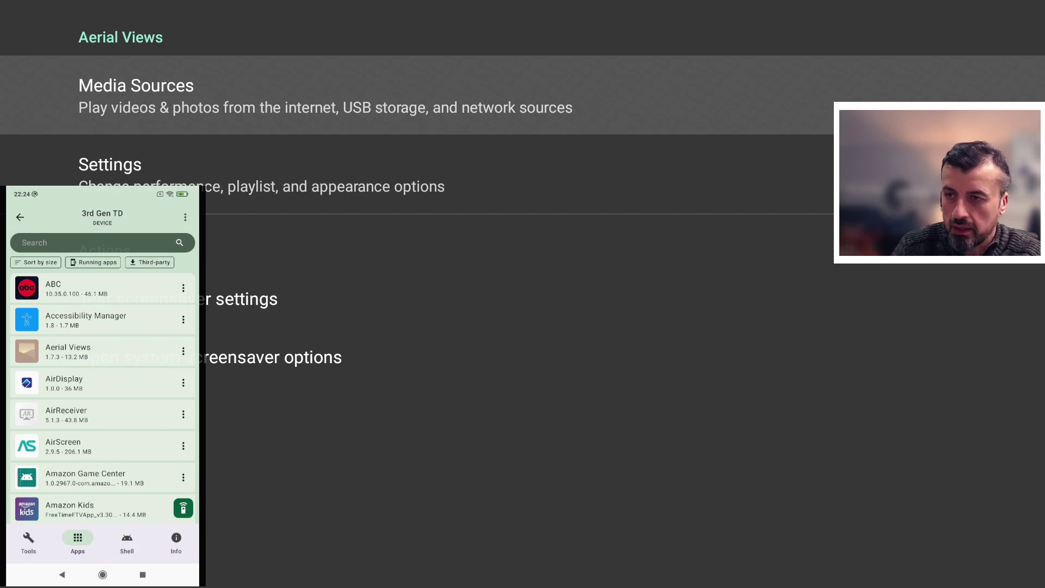
pyautogui.press('Down')
pyautogui.press('Down')
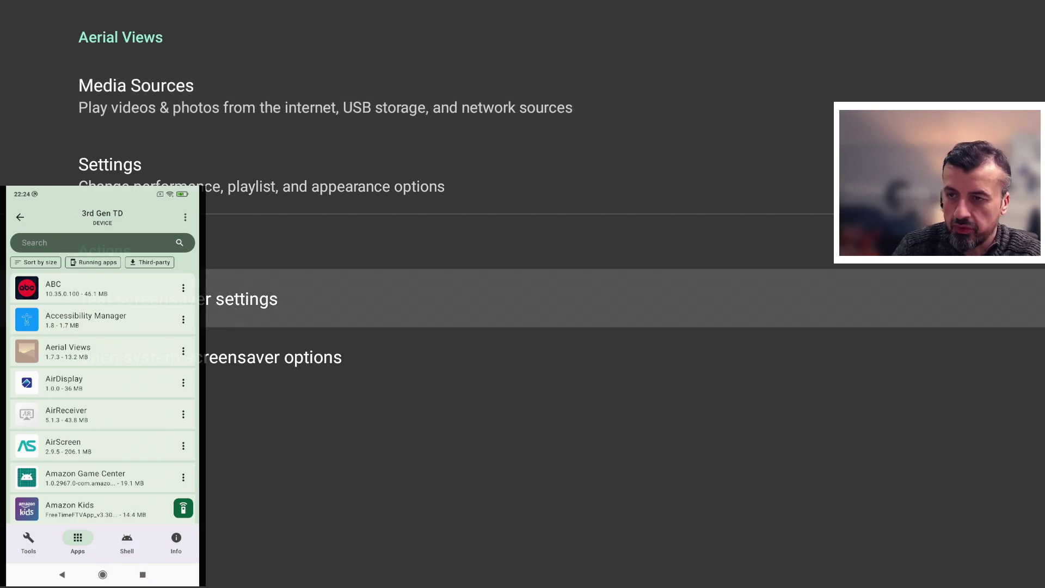
pyautogui.press('Return')
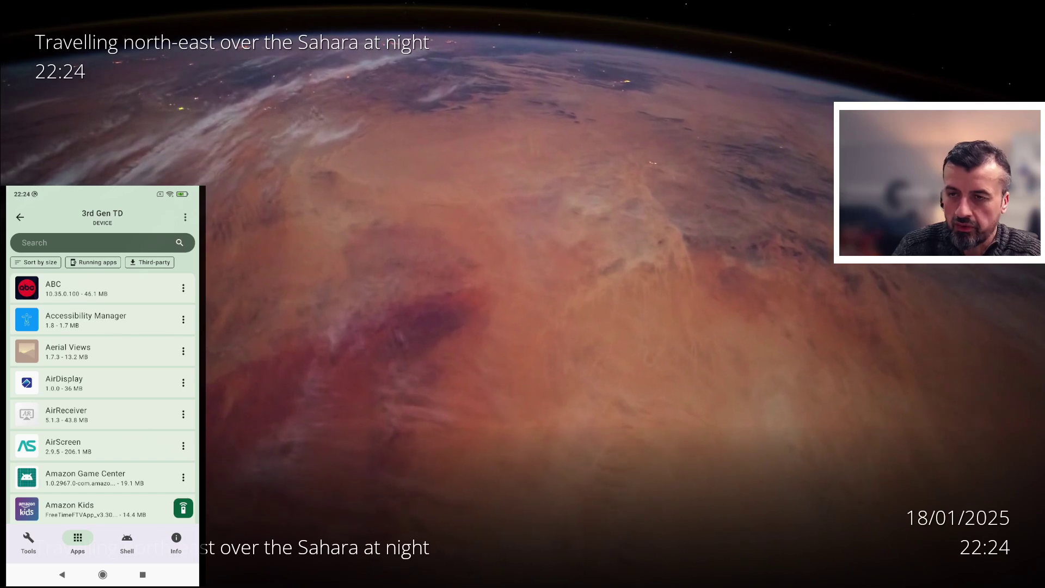
pyautogui.press('Escape')
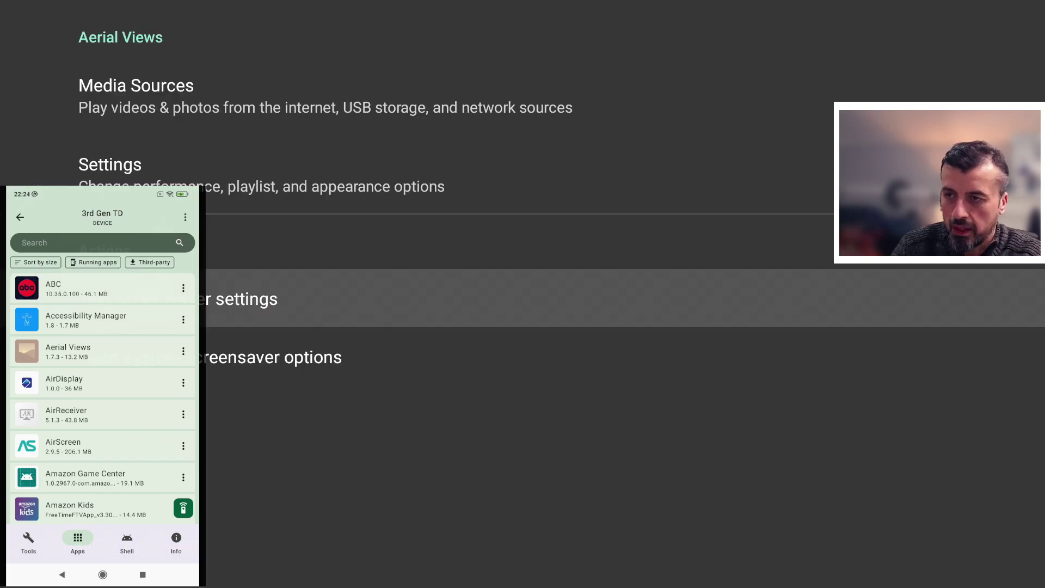
pyautogui.press('Home')
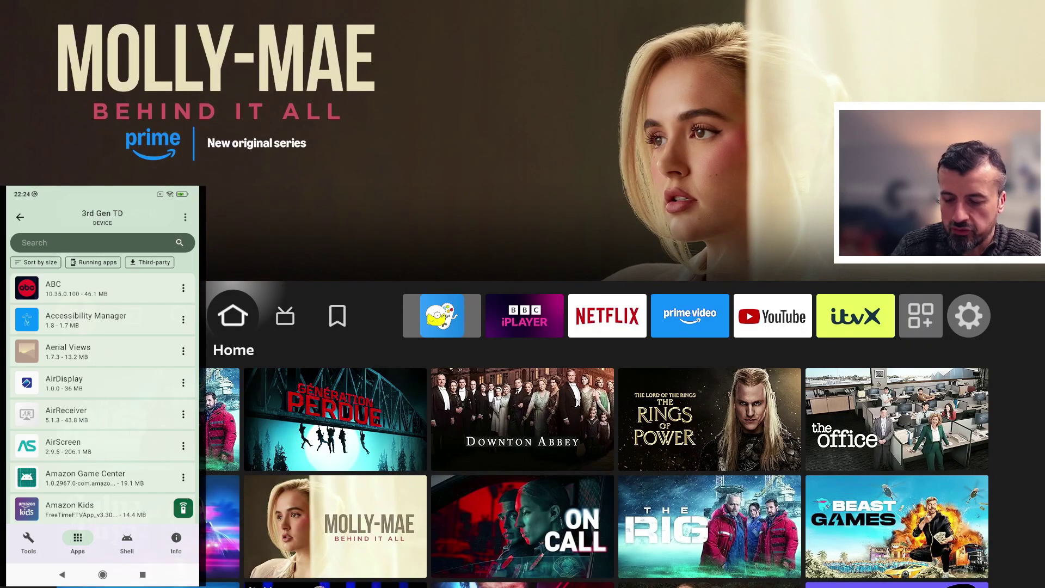
# Switch to Chrome and find the ADB command instructions in the Aerial Views README on GitHub.
pyautogui.click(143, 575)
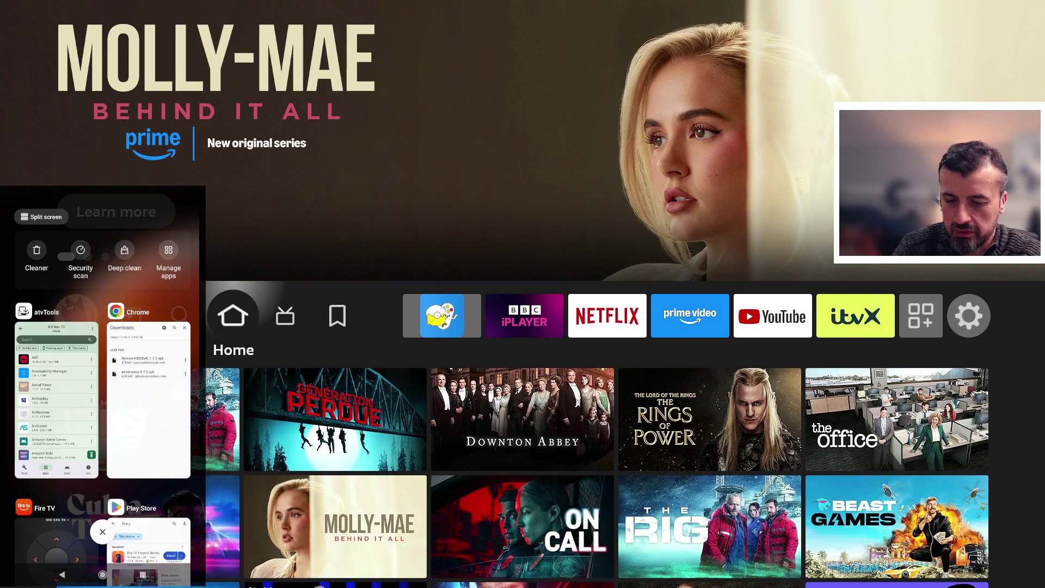
pyautogui.click(148, 399)
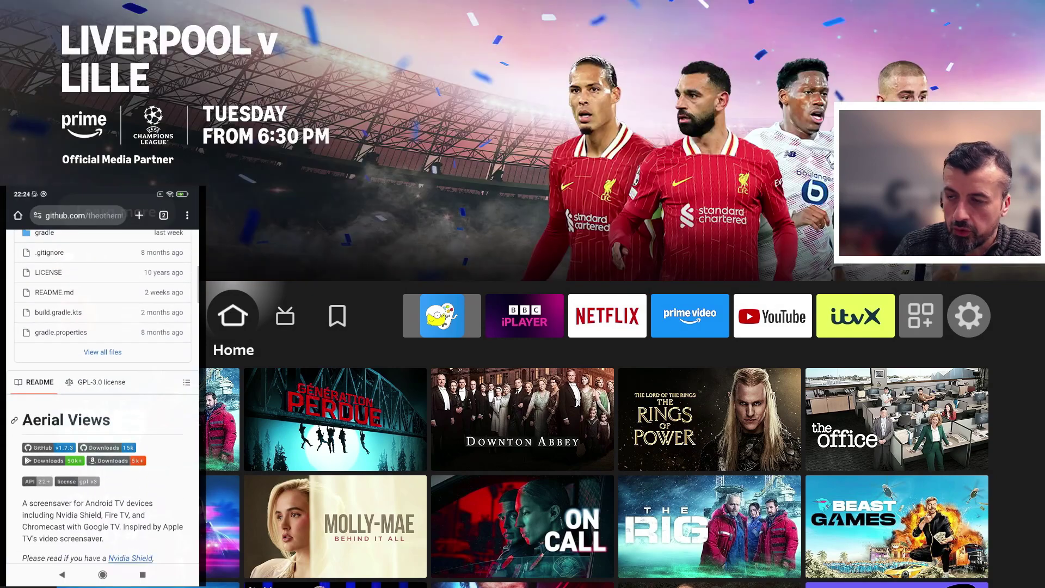
pyautogui.scroll(-2, 102, 396)
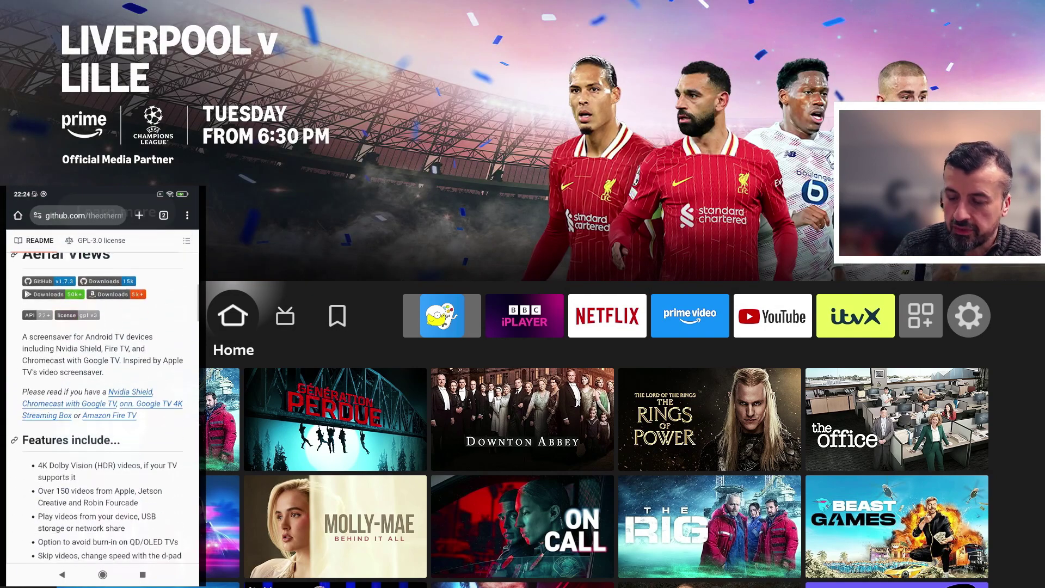
pyautogui.scroll(-4, 101, 392)
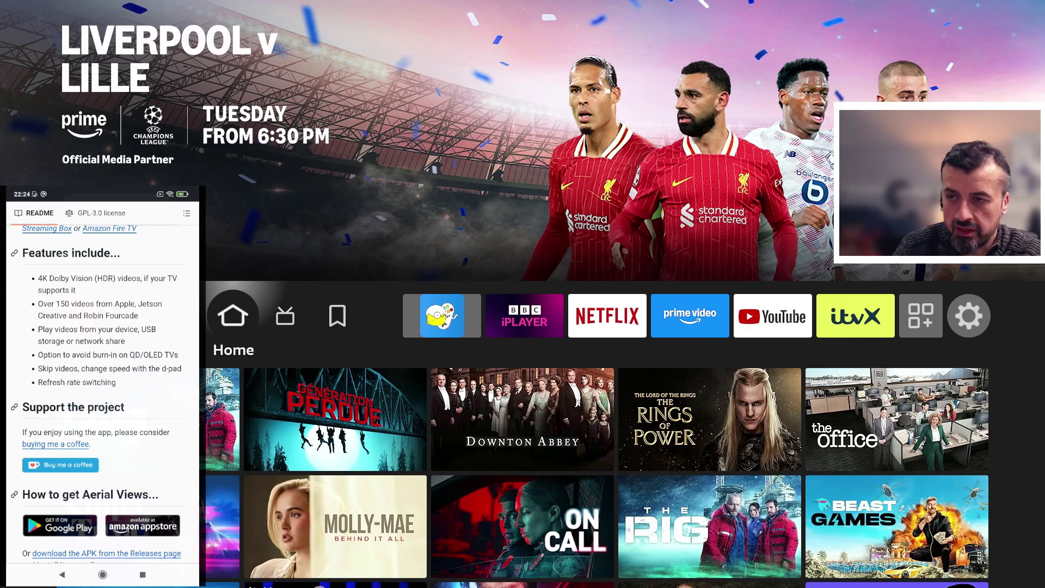
pyautogui.scroll(-3, 102, 392)
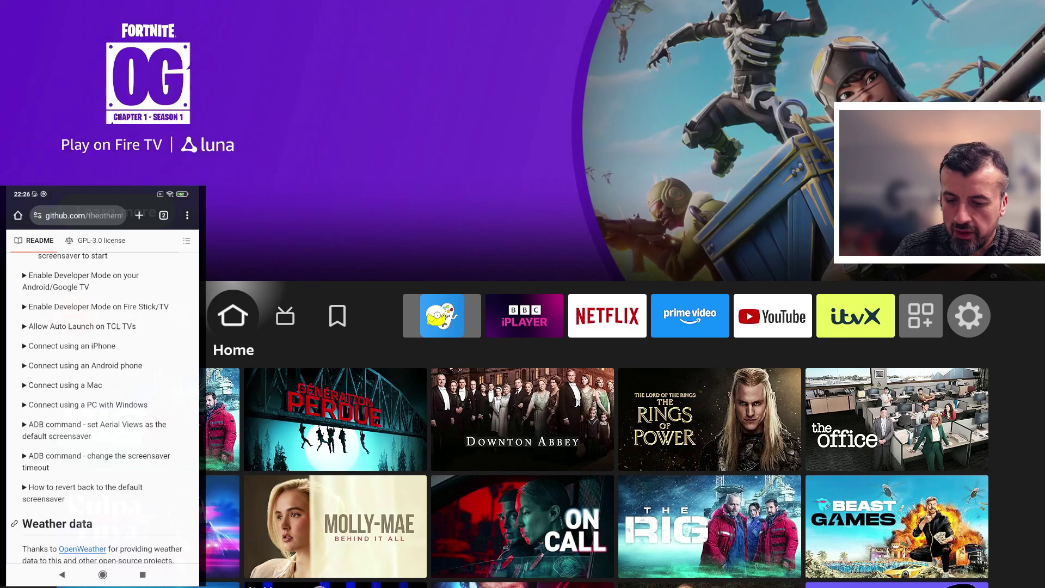
# Copy the README's ADB command that sets Aerial Views as the default screensaver, and switch back to atvTools.
pyautogui.click(93, 430)
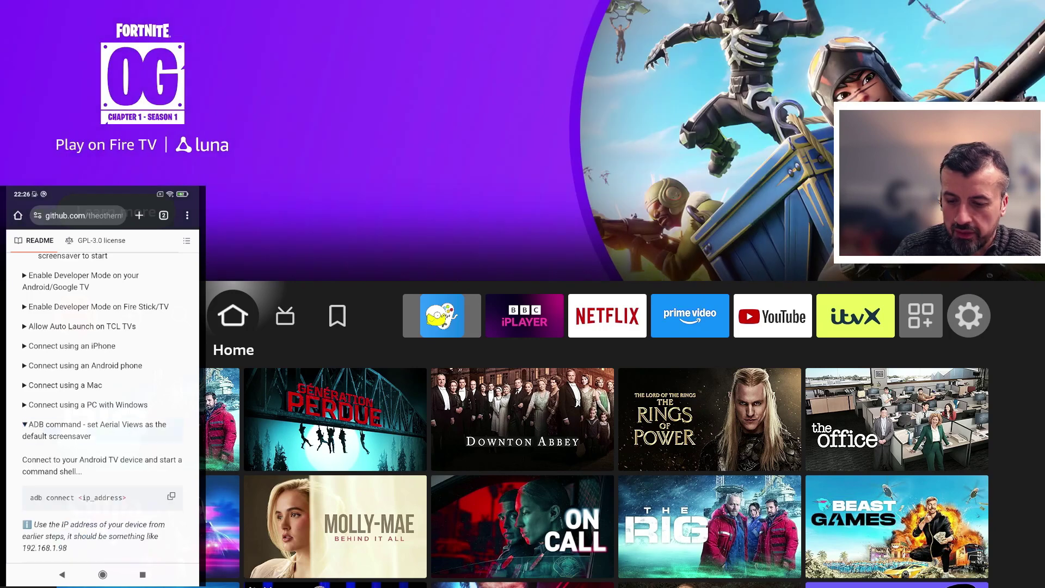
pyautogui.scroll(-5, 102, 393)
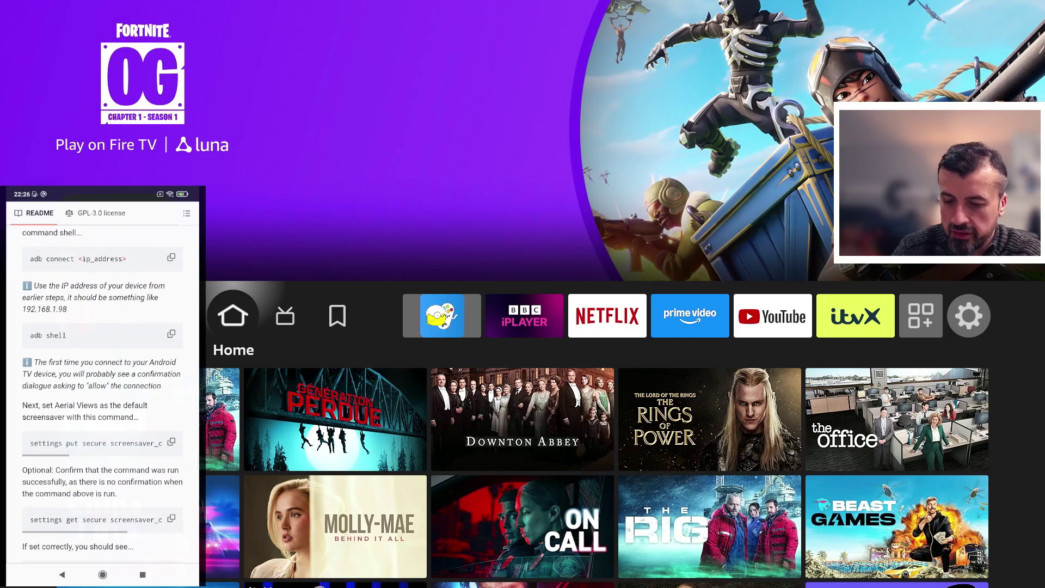
pyautogui.hscroll(5, 92, 443)
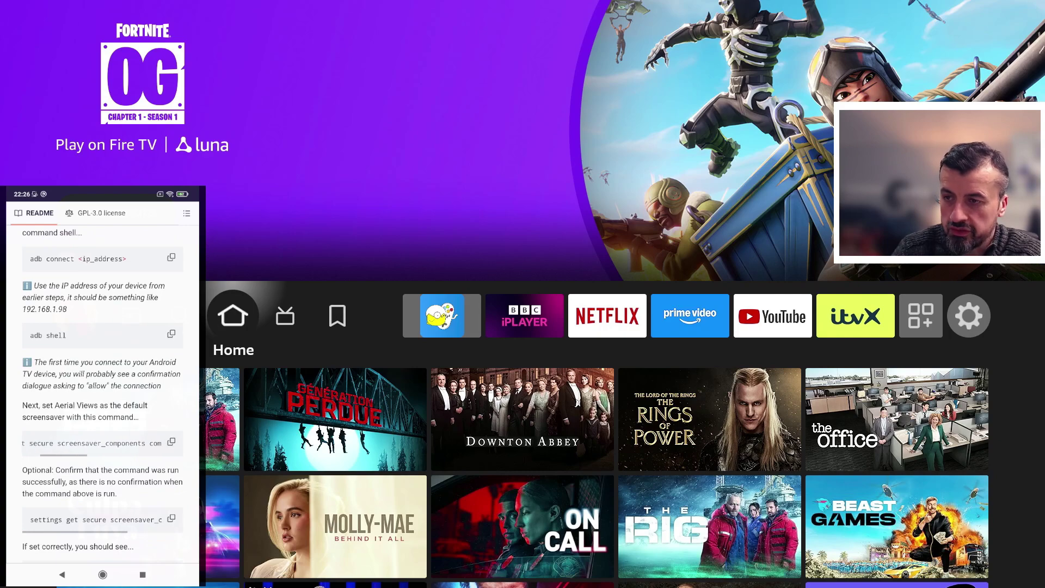
pyautogui.hscroll(5, 93, 443)
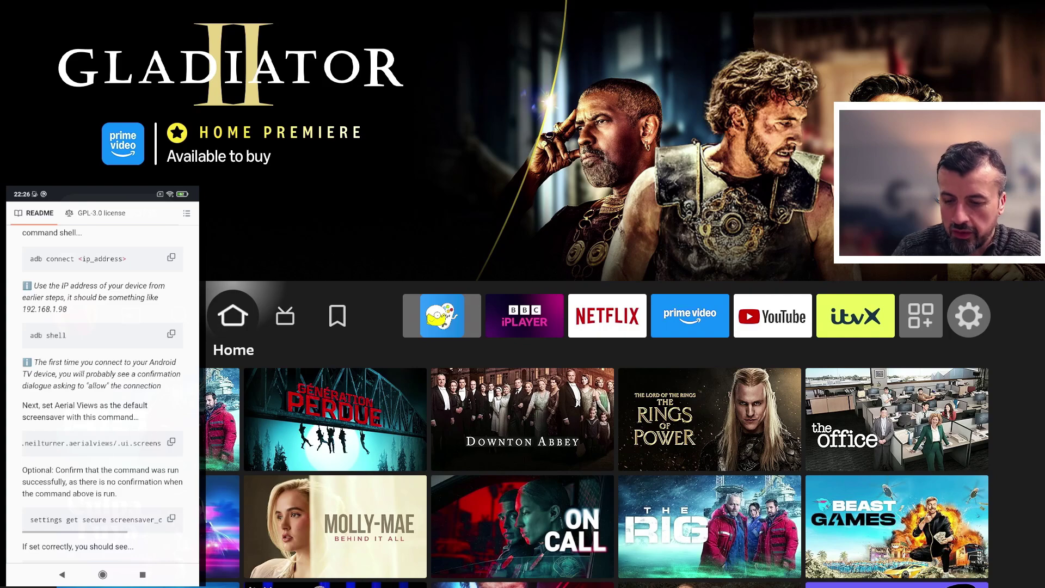
pyautogui.click(170, 443)
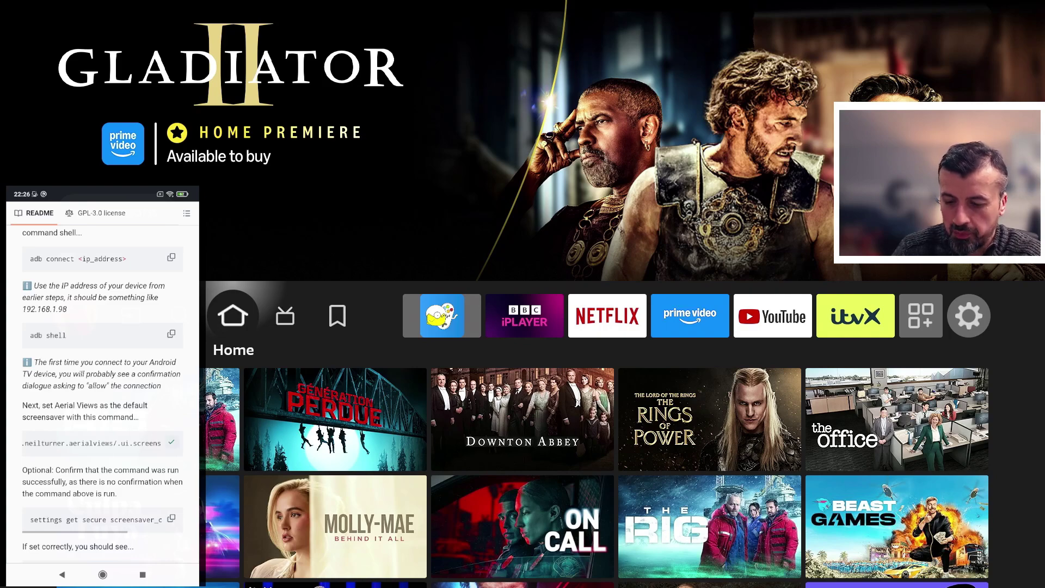
pyautogui.click(142, 574)
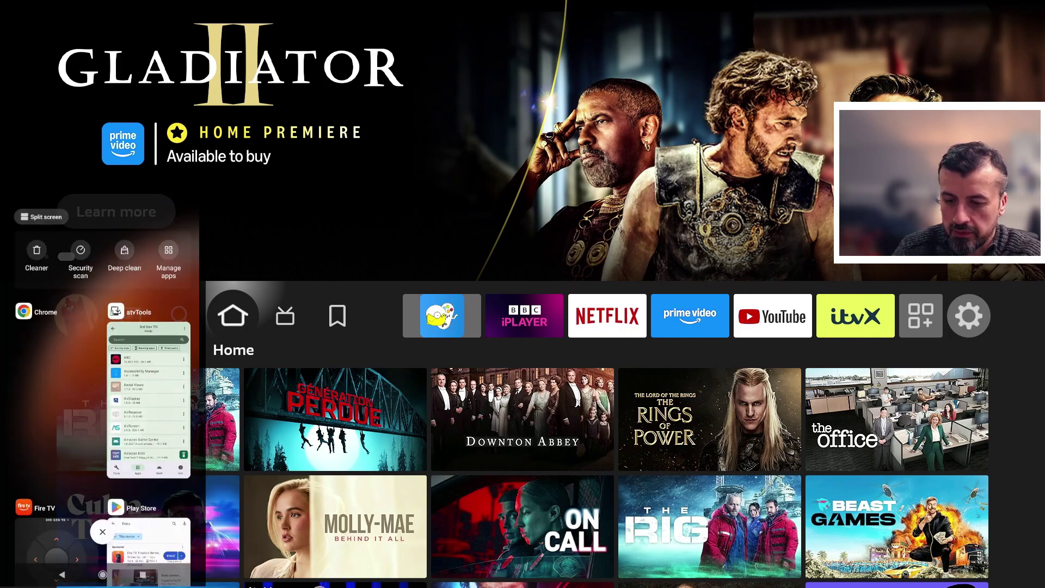
pyautogui.click(146, 381)
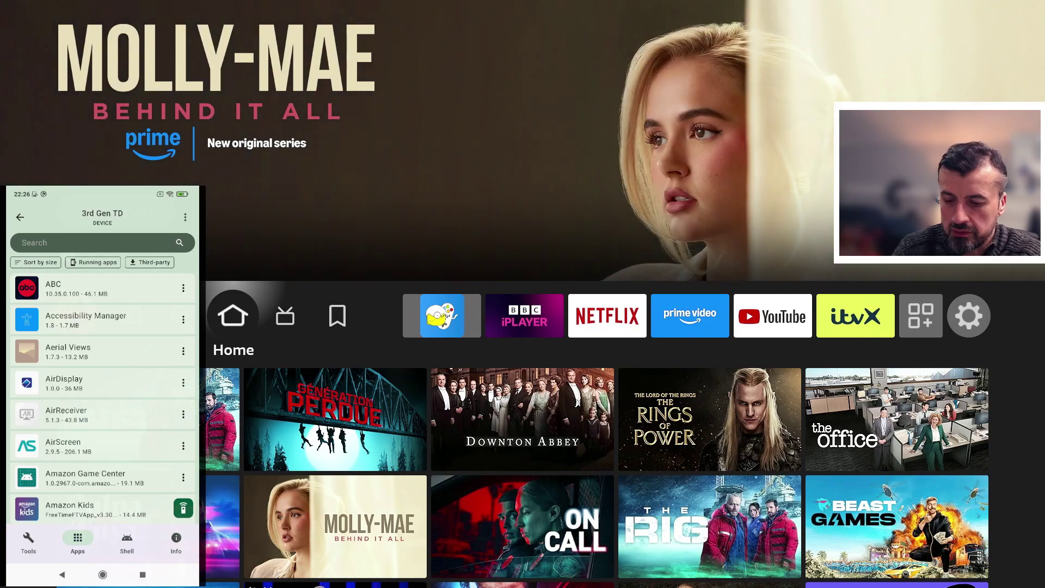
# Paste the copied settings put secure screensaver_components command into the 3rd Gen TD shell and run it.
pyautogui.click(127, 539)
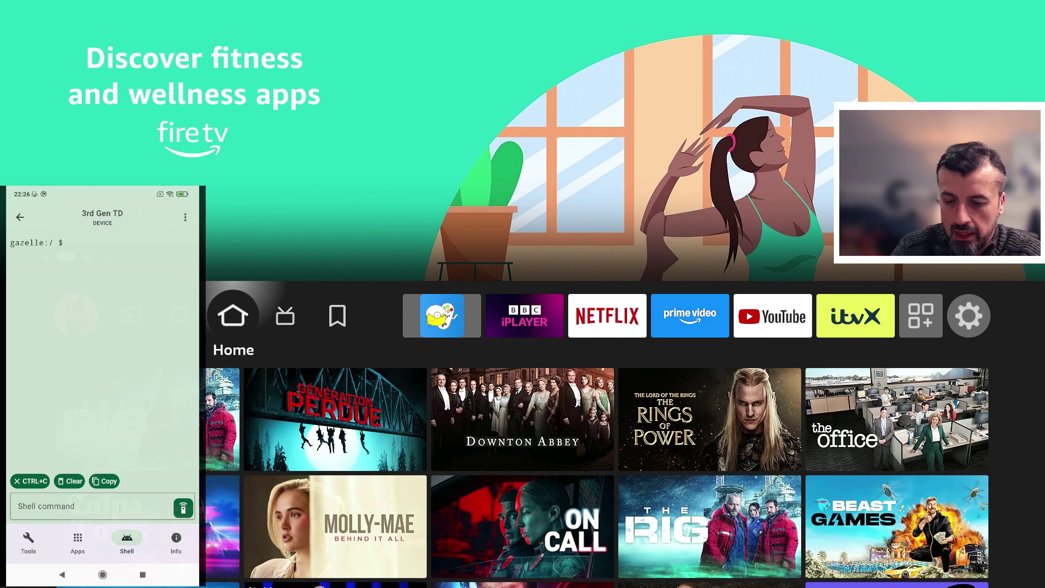
pyautogui.click(90, 507)
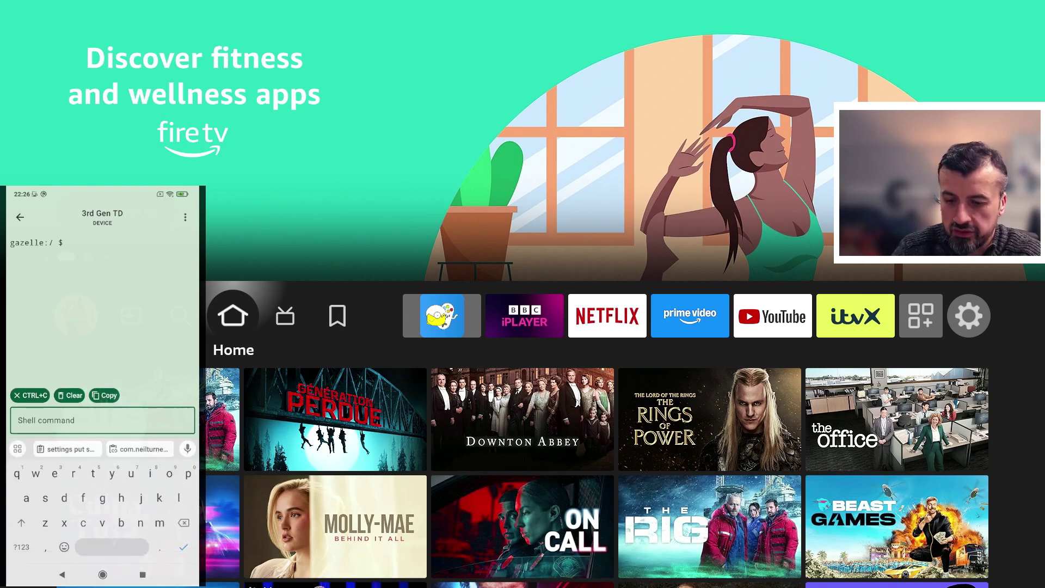
pyautogui.click(140, 449)
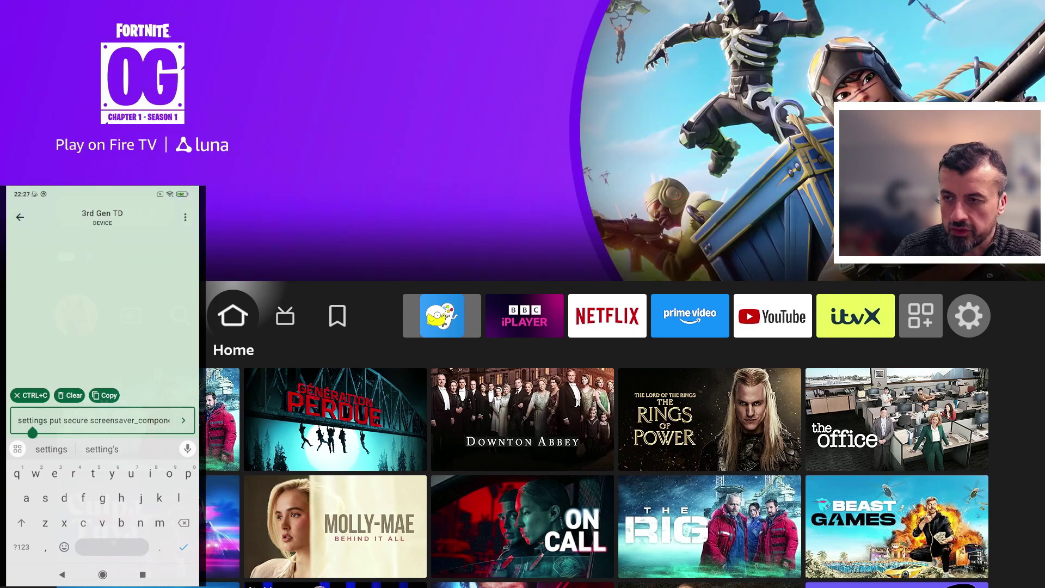
pyautogui.press('Return')
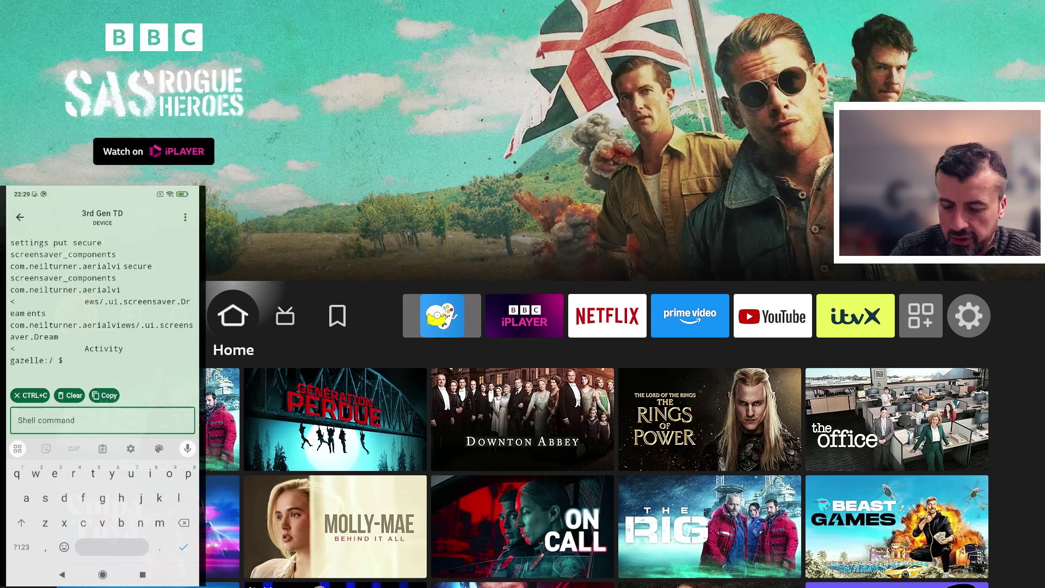
# Switch to Chrome and get the README's ADB command for changing the screensaver timeout.
pyautogui.click(142, 574)
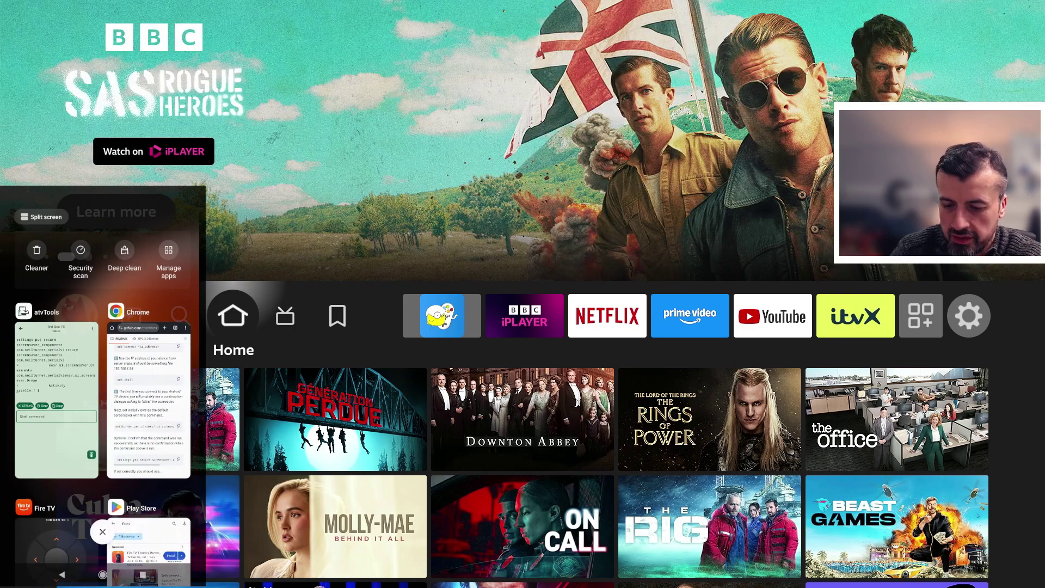
pyautogui.click(148, 400)
pyautogui.click(96, 453)
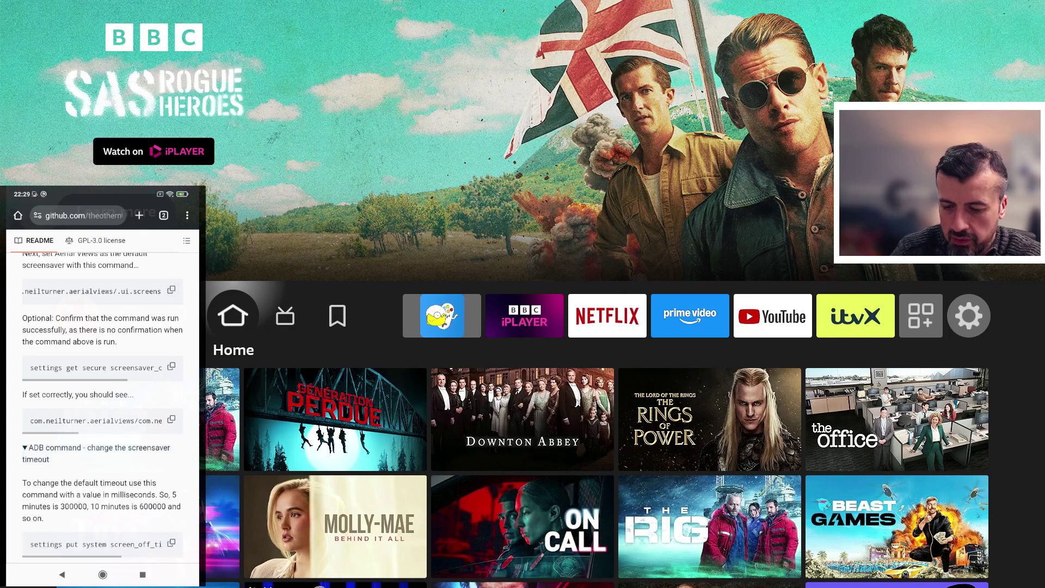
pyautogui.scroll(-2, 102, 396)
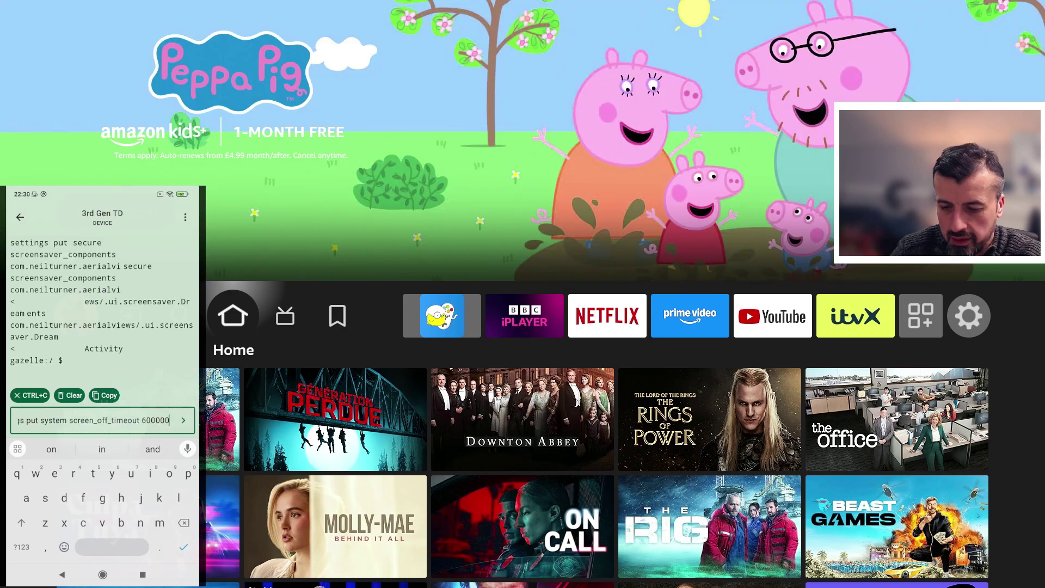
# Set the value in the shell's settings put system screen_off_timeout command to 10000 and run it.
pyautogui.press('BackSpace')
pyautogui.press('BackSpace')
pyautogui.press('BackSpace')
pyautogui.press('BackSpace')
pyautogui.press('BackSpace')
pyautogui.press('BackSpace')
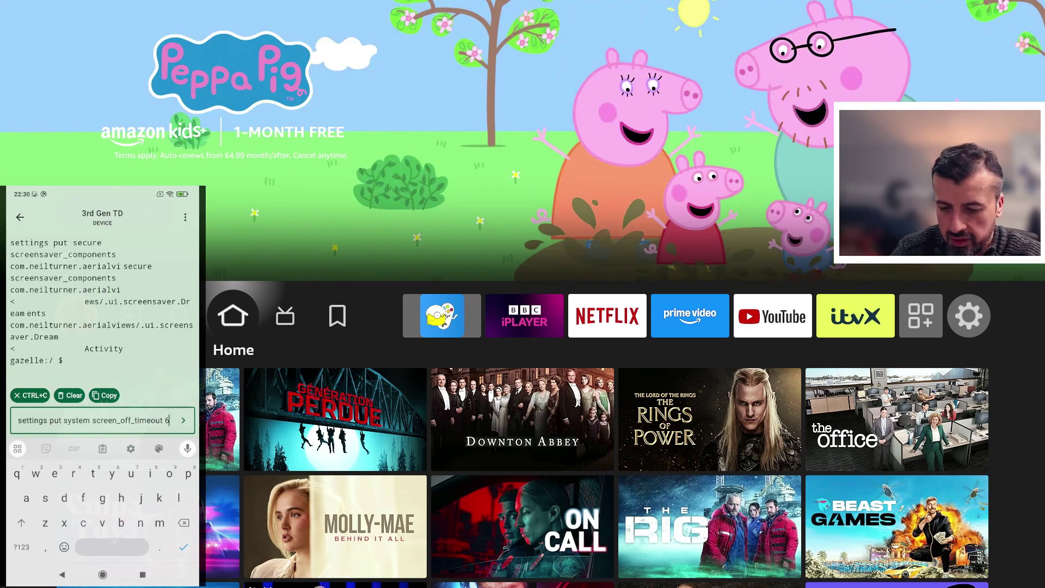
pyautogui.click(21, 547)
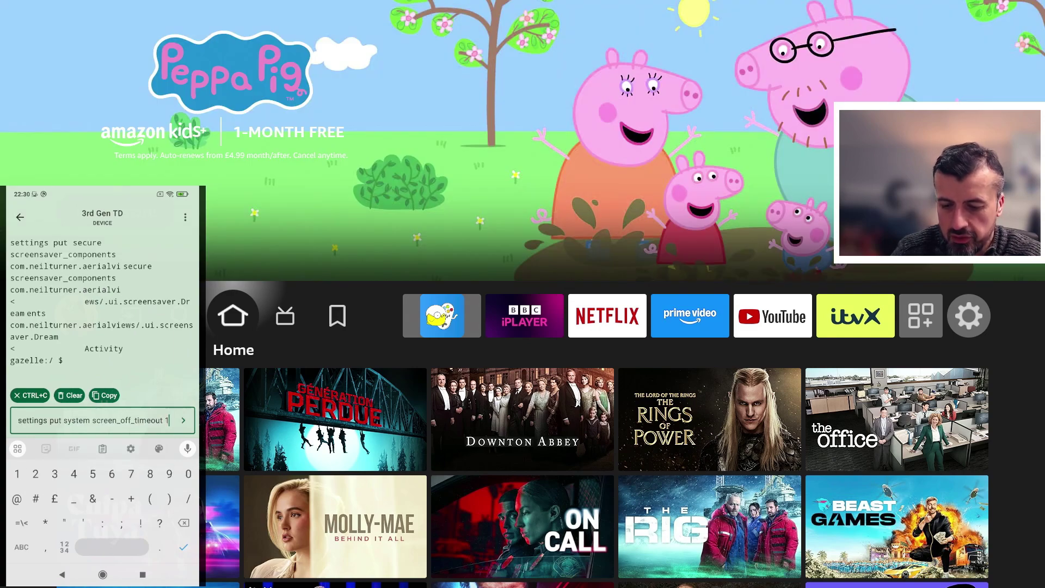
pyautogui.write('10000')
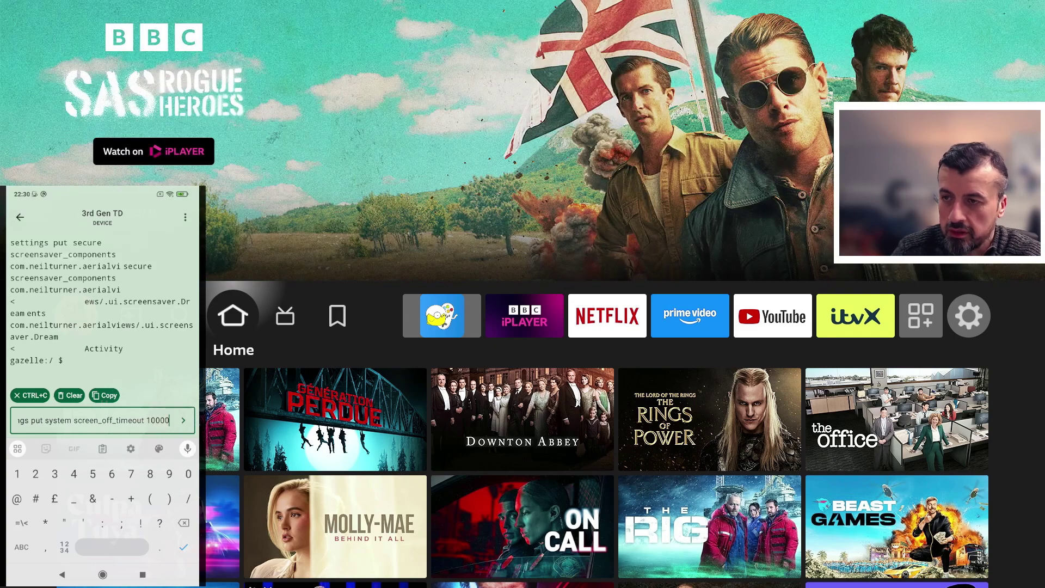
pyautogui.press('Return')
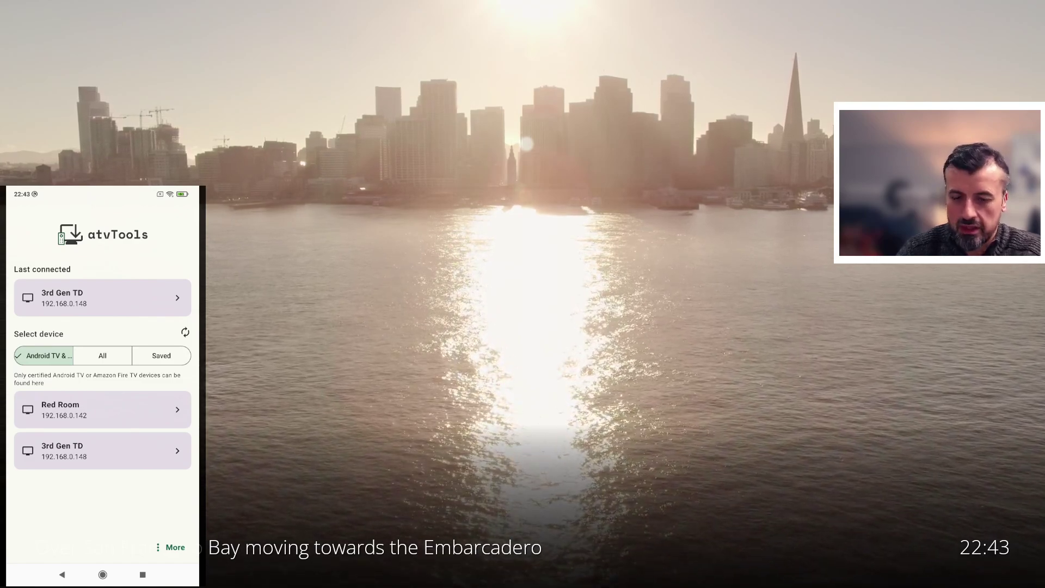
# Reconnect to 3rd Gen TD and browse the rows of the Fire TV home screen with the atvTools remote.
pyautogui.click(102, 298)
pyautogui.click(183, 507)
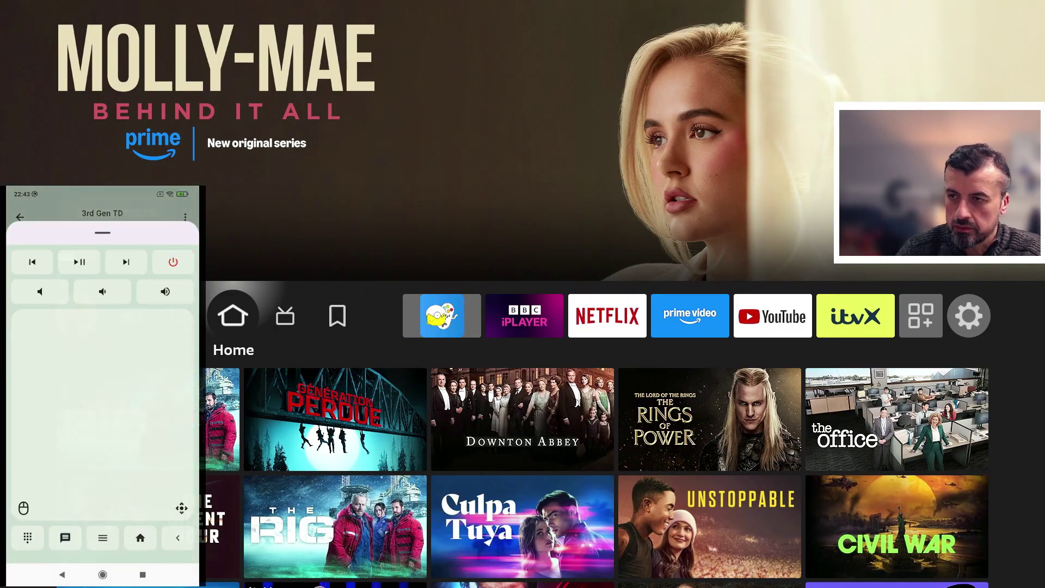
pyautogui.press('Down')
pyautogui.press('Down')
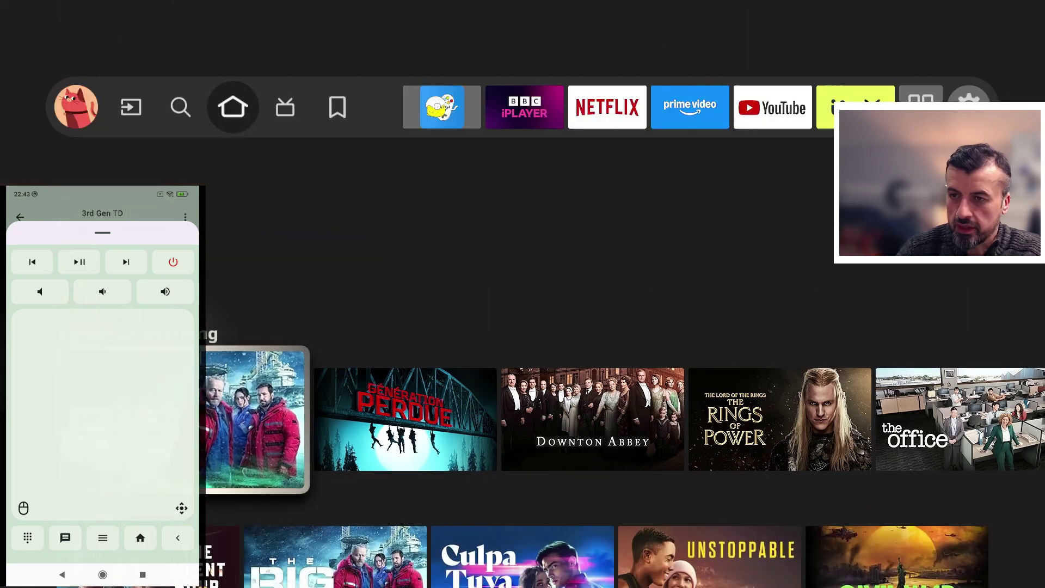
pyautogui.press('Right')
pyautogui.press('Right')
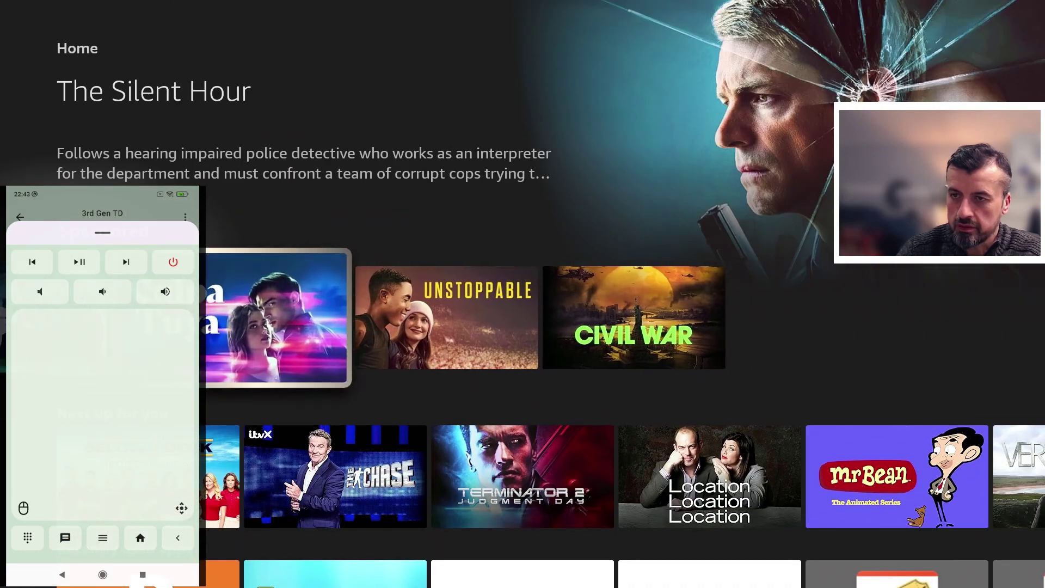
pyautogui.press('Right')
pyautogui.press('Up')
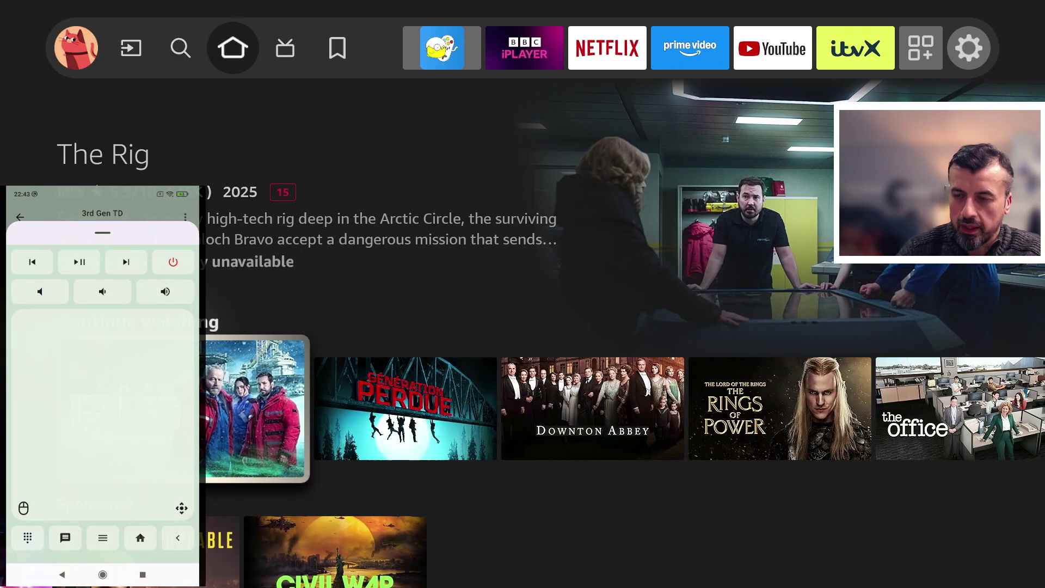
pyautogui.press('Down')
pyautogui.press('Down')
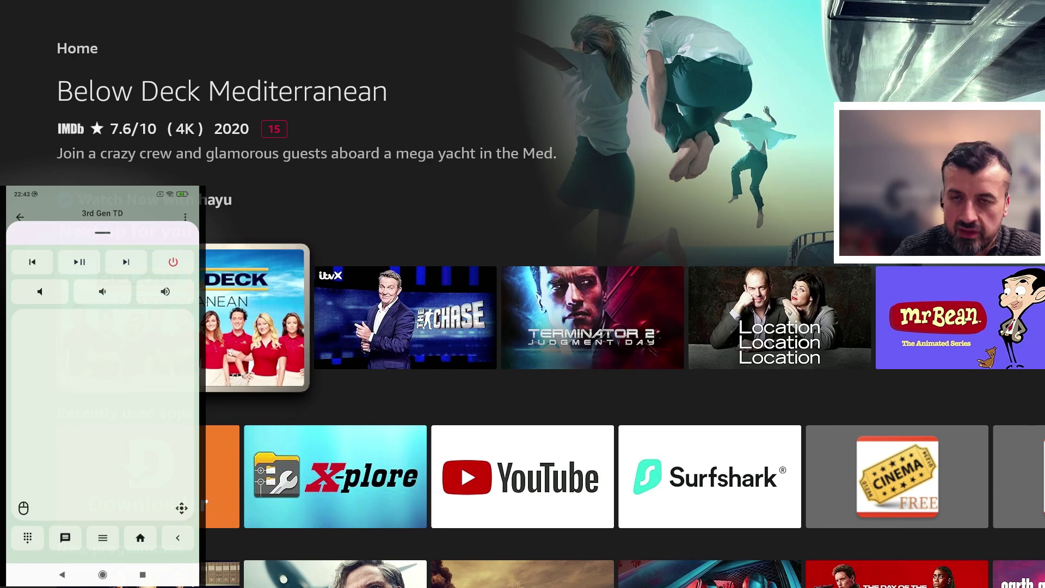
pyautogui.press('Escape')
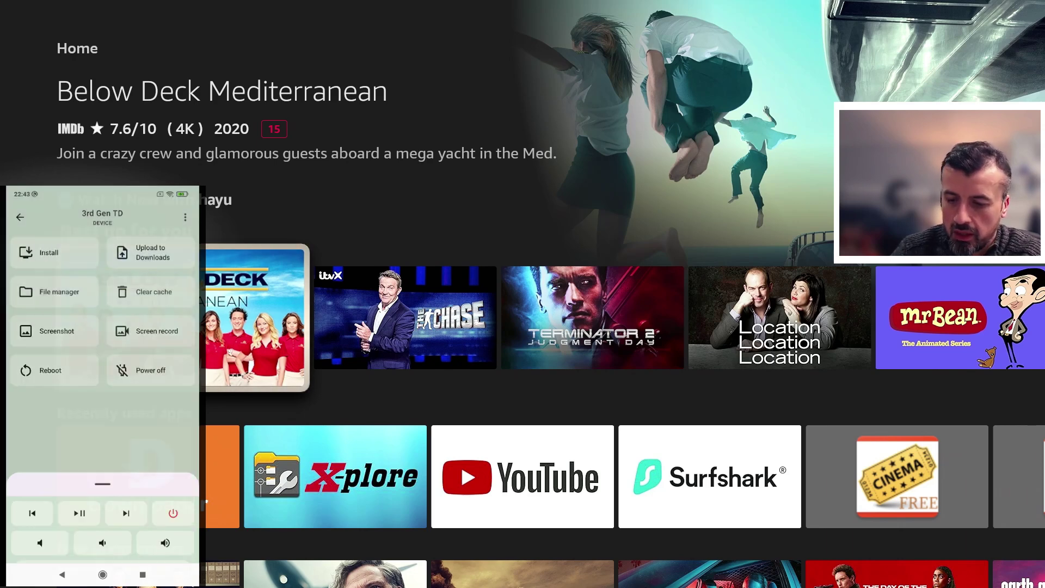